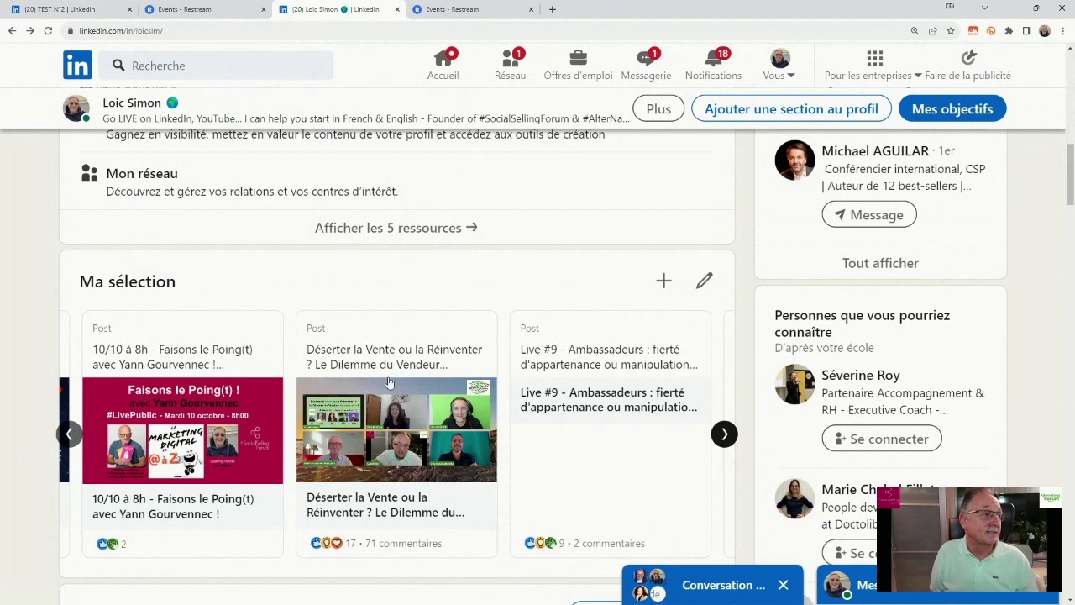
# Play the opening seconds of the Déserter la Vente ou la Réinventer LinkedIn replay, then return to Restream.
pyautogui.click(383, 396)
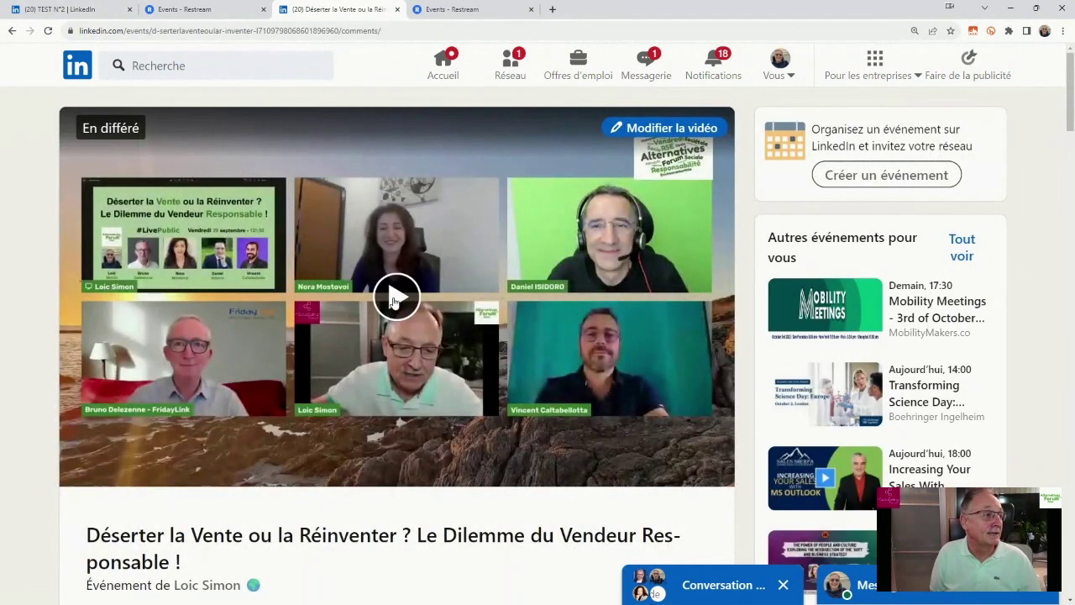
pyautogui.click(393, 299)
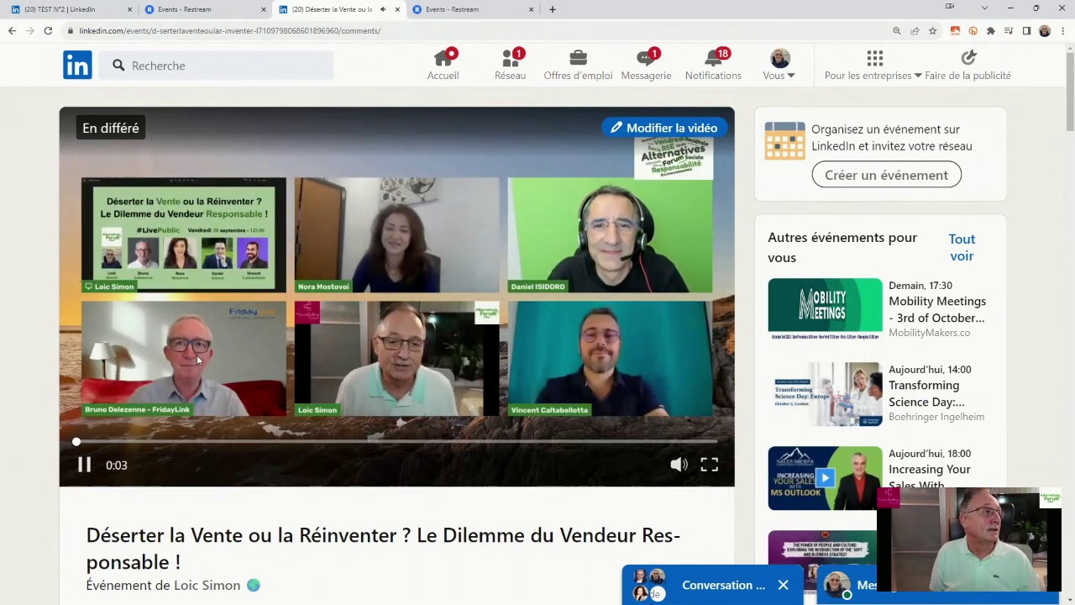
pyautogui.click(84, 465)
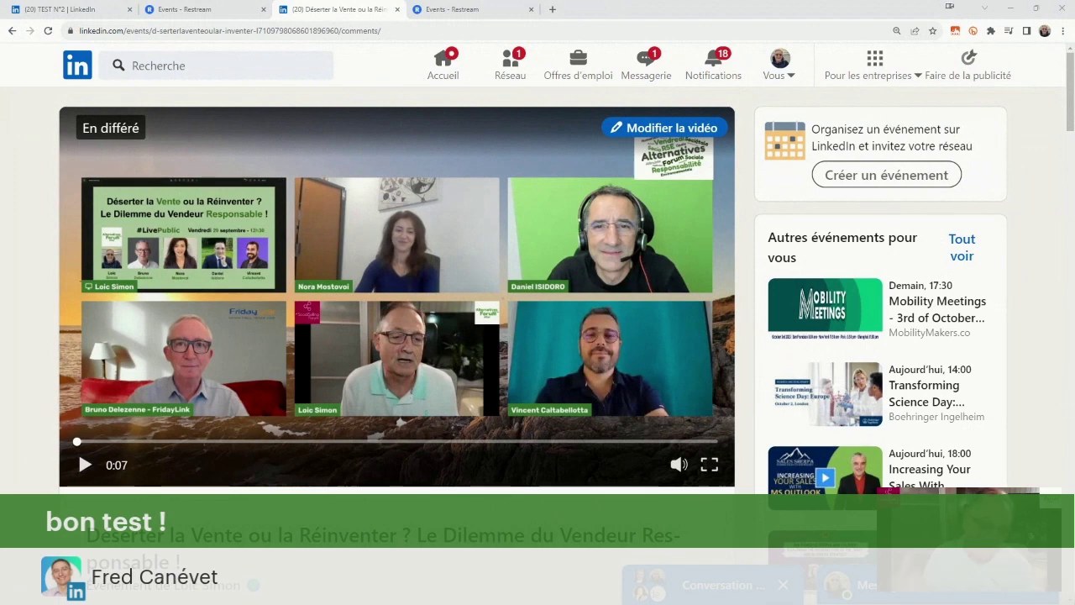
pyautogui.click(176, 10)
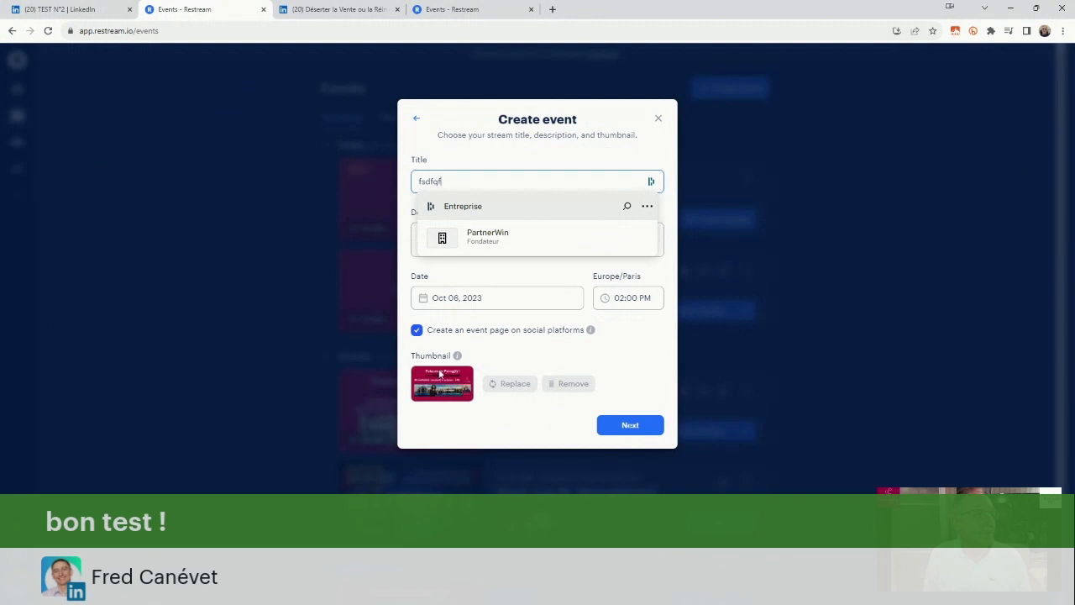
# Choose Faisons le Poing(t) ! (3).png as the replacement event thumbnail and open it for preview.
pyautogui.click(507, 384)
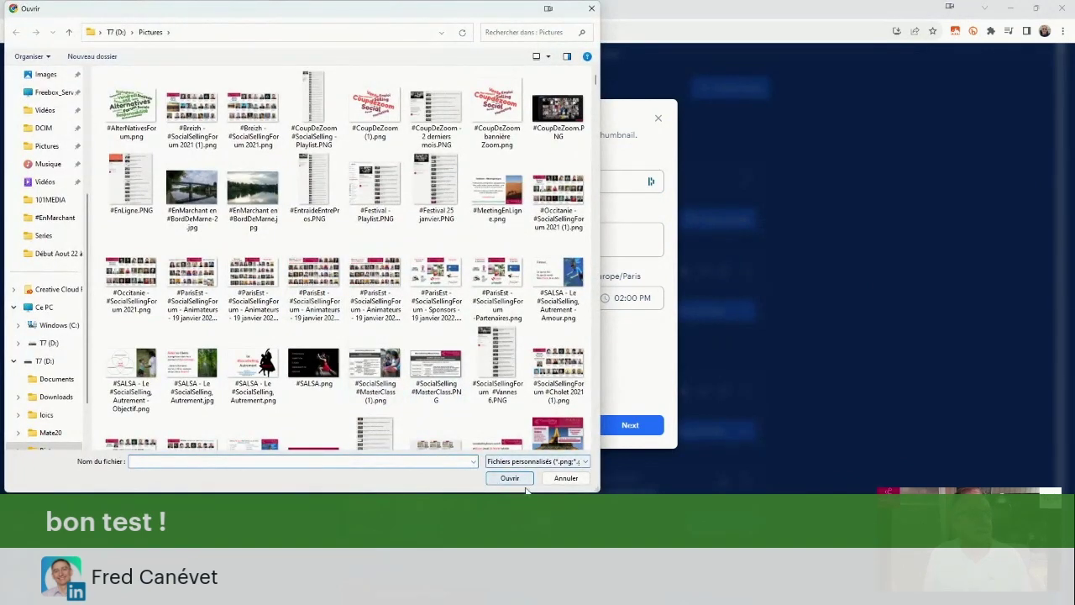
pyautogui.scroll(-10, 193, 277)
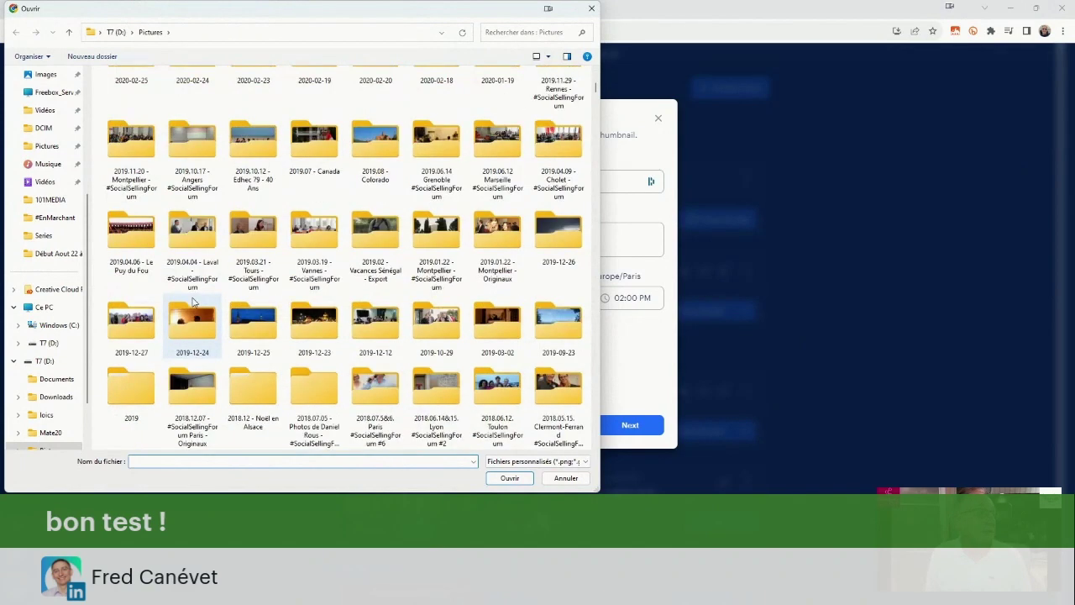
pyautogui.click(301, 258)
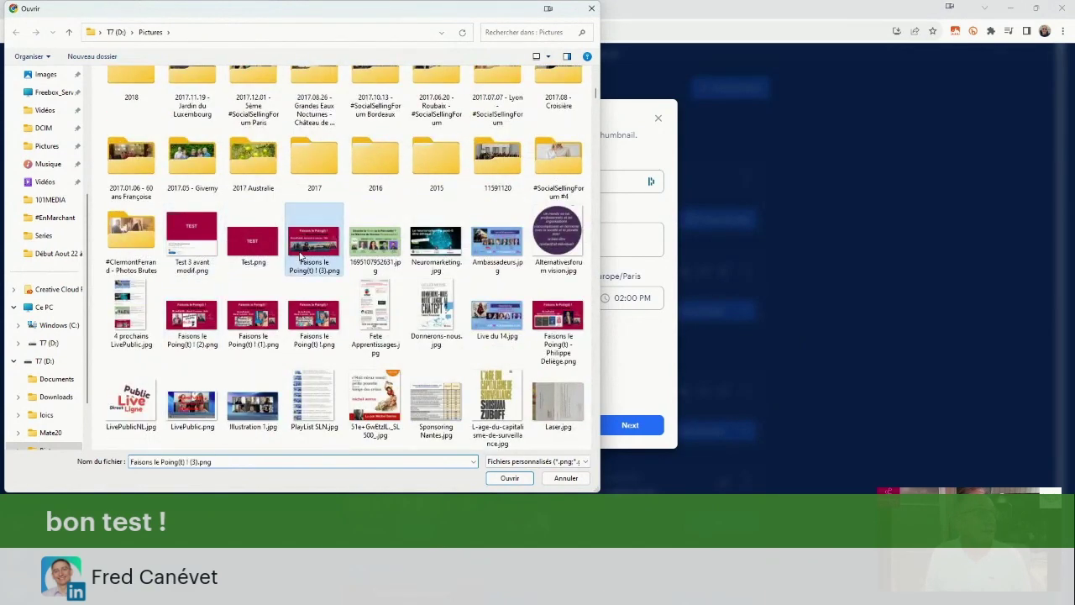
pyautogui.rightClick(304, 256)
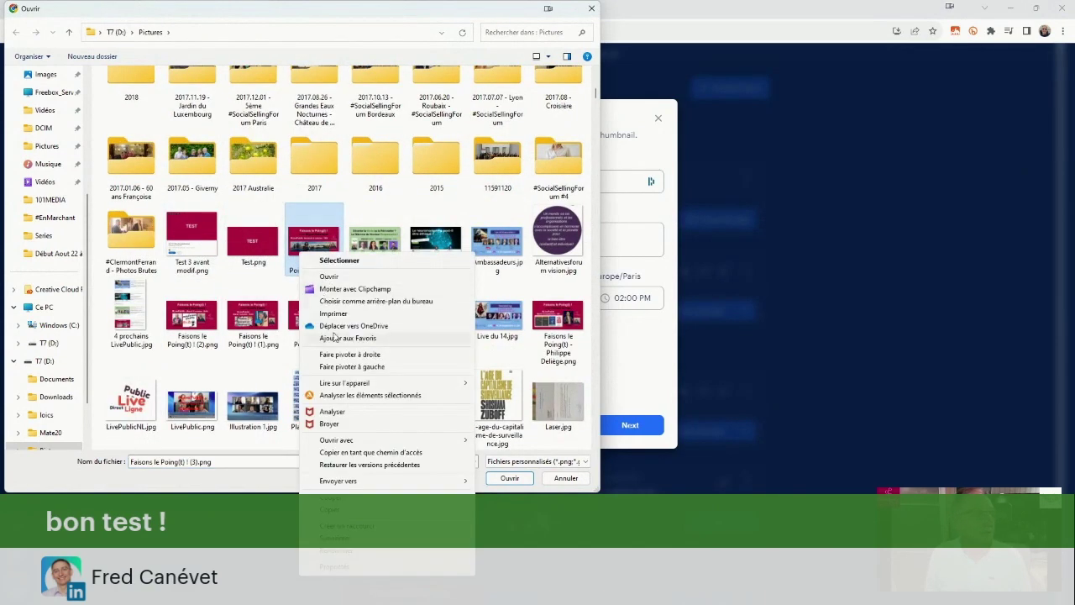
pyautogui.click(328, 277)
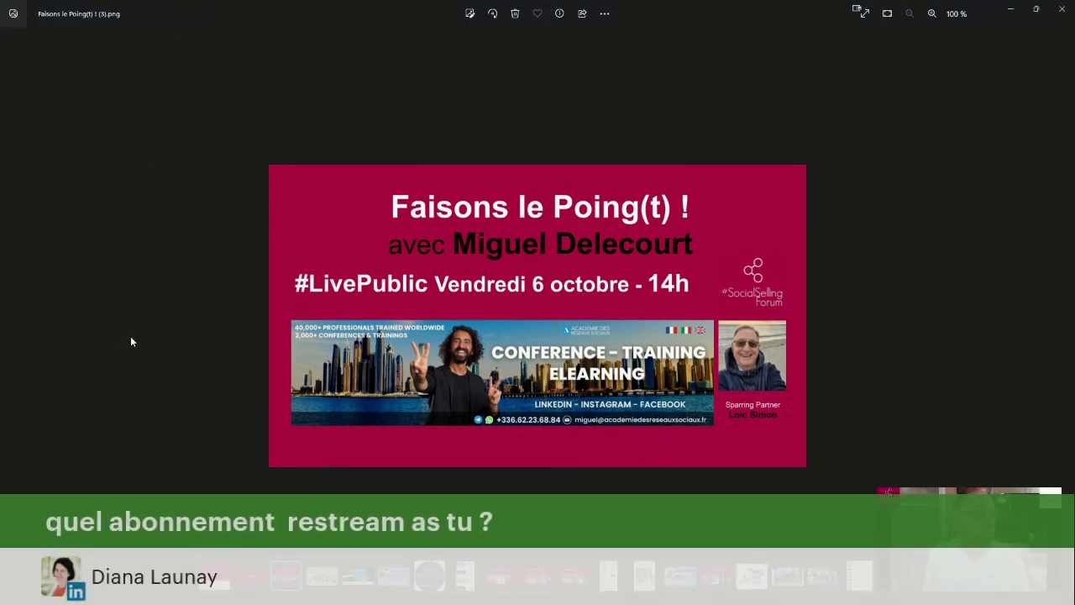
# Close the Photos preview of the Faisons le Poing(t) image with Alt+F4.
pyautogui.hotkey('alt', 'F4')
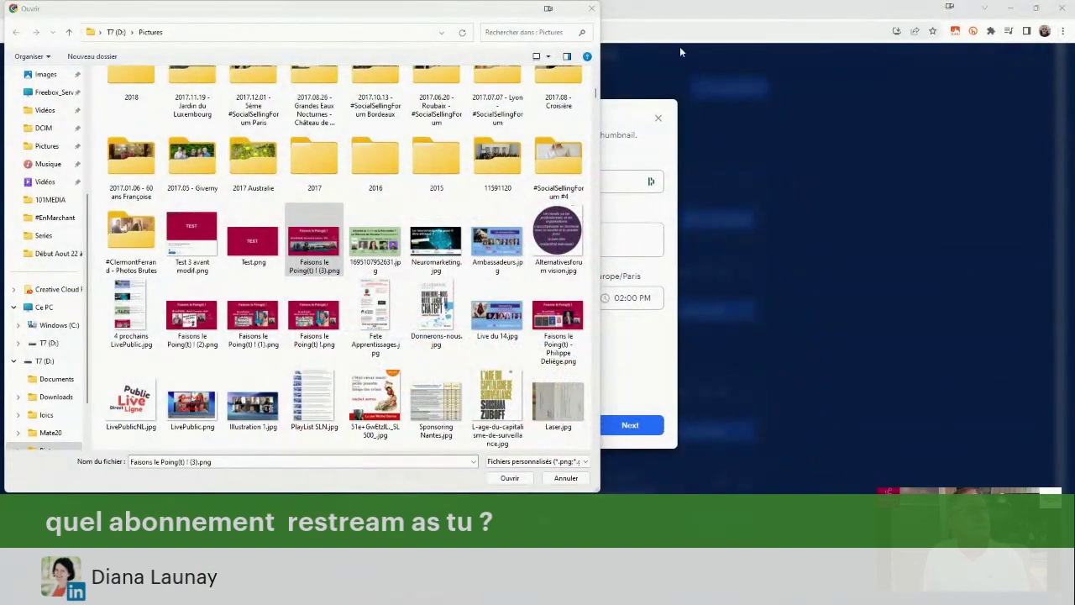
# Confirm the Faisons le Poing(t) thumbnail, close the draft, and open plan pricing from Home's Upgrade banner.
pyautogui.press('Return')
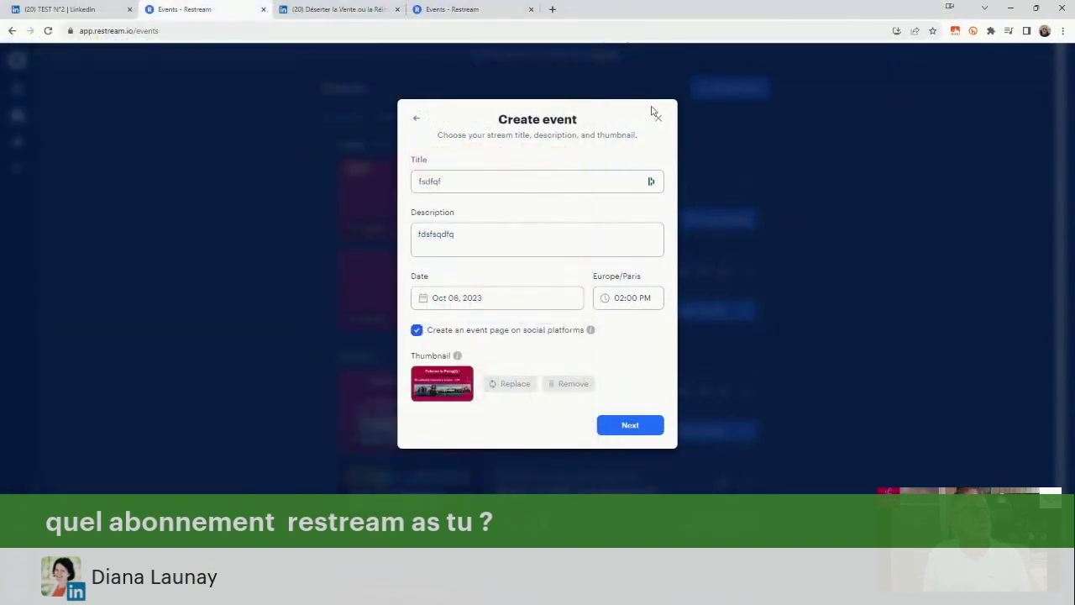
pyautogui.click(658, 116)
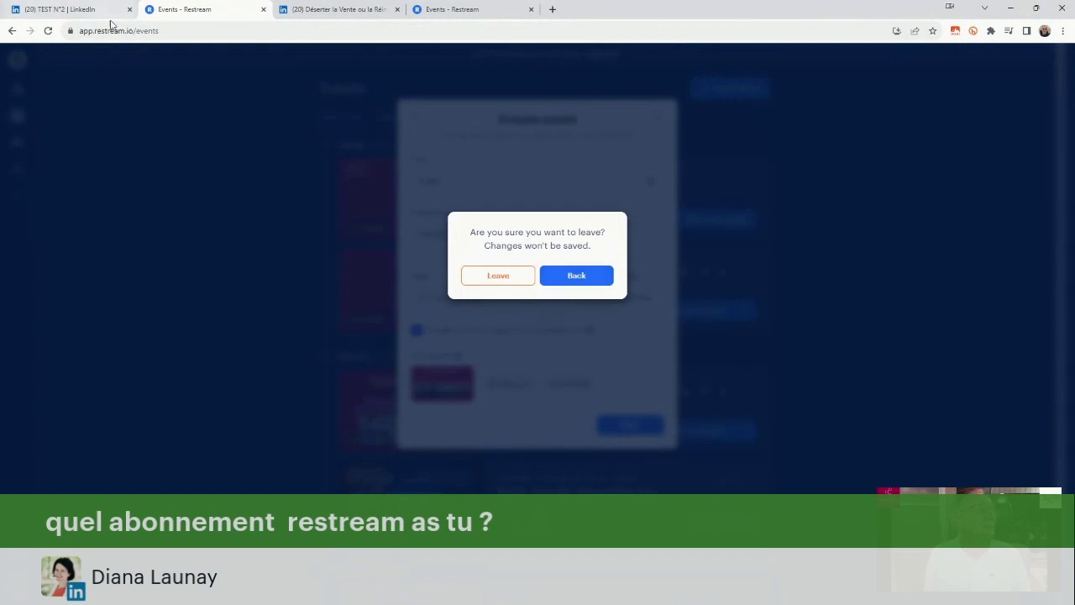
pyautogui.click(458, 9)
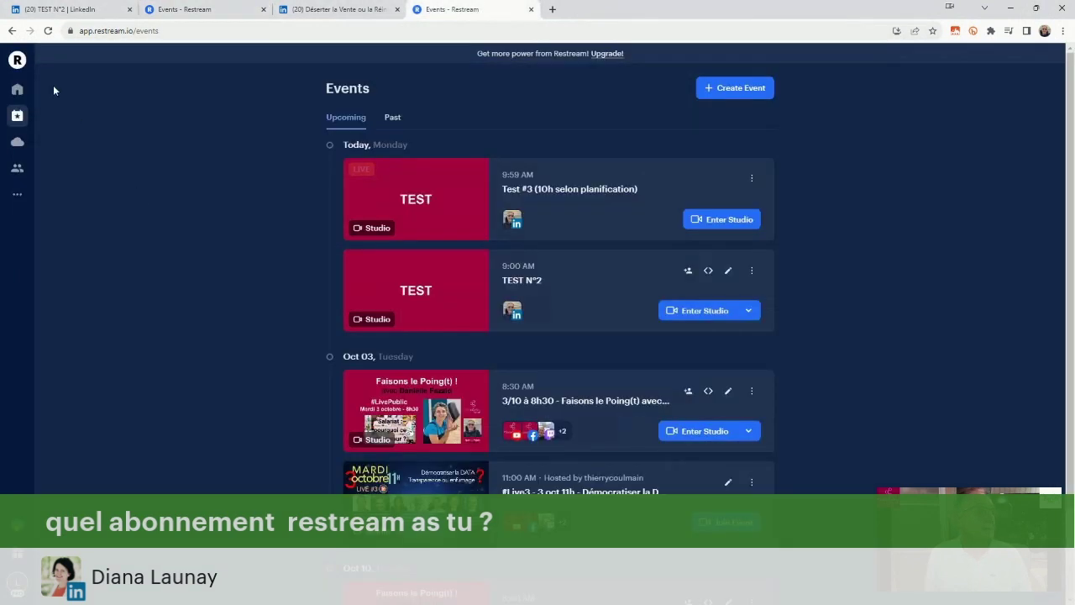
pyautogui.click(17, 61)
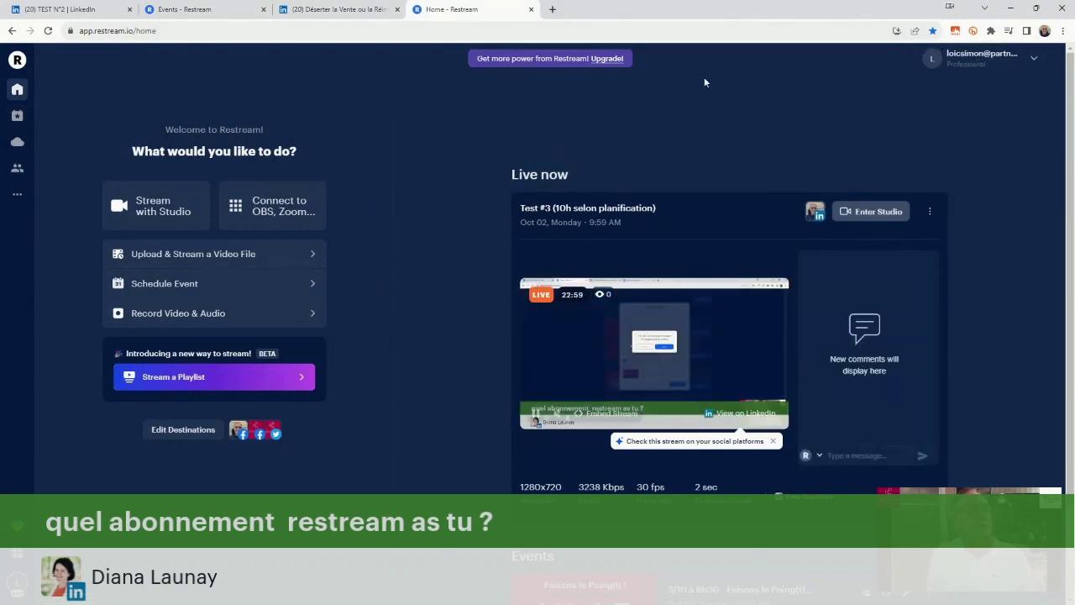
pyautogui.click(598, 62)
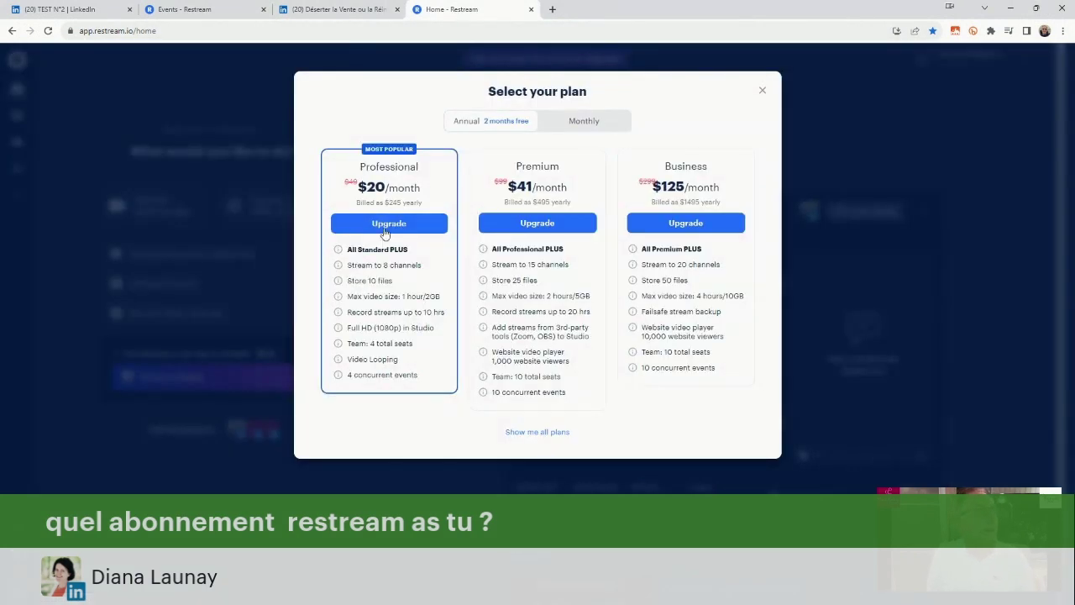
# Show all plans including Standard, highlight Professional's 4 team seats, and switch to monthly prices.
pyautogui.click(524, 433)
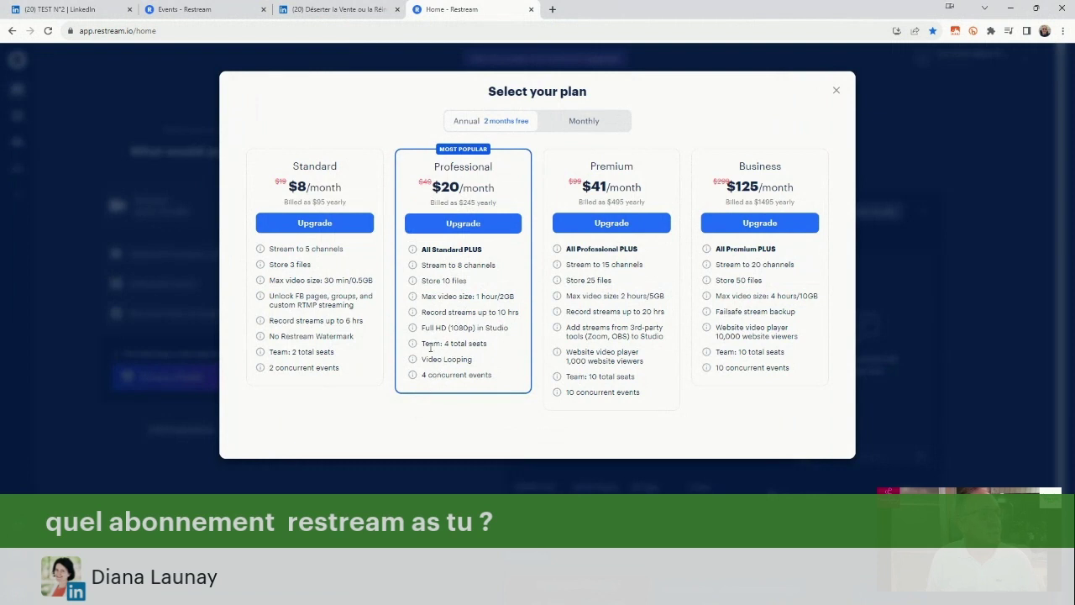
pyautogui.moveTo(422, 346); pyautogui.dragTo(489, 348)
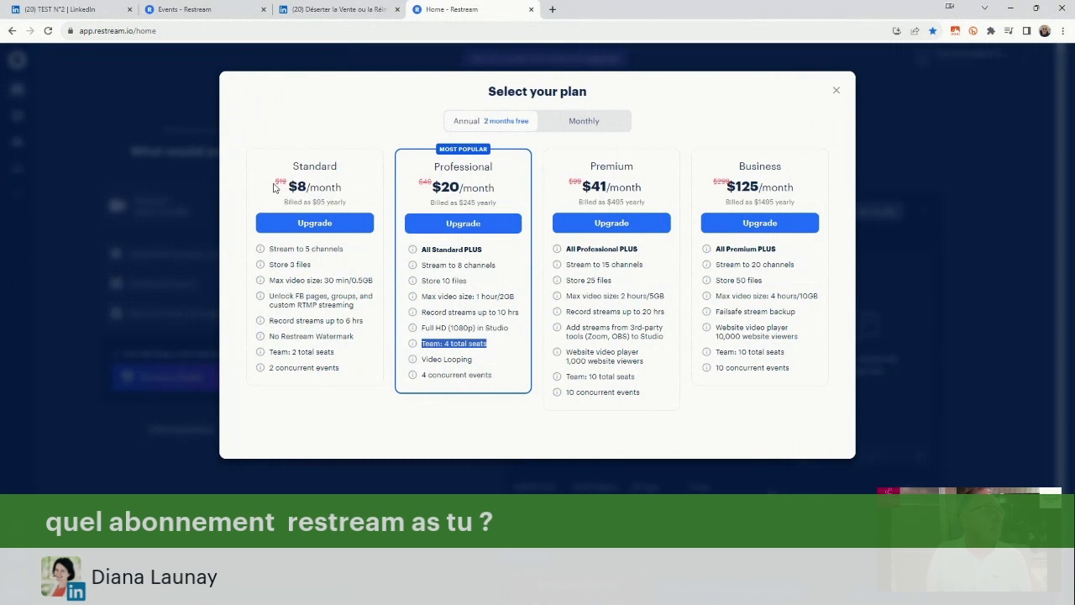
pyautogui.click(275, 186)
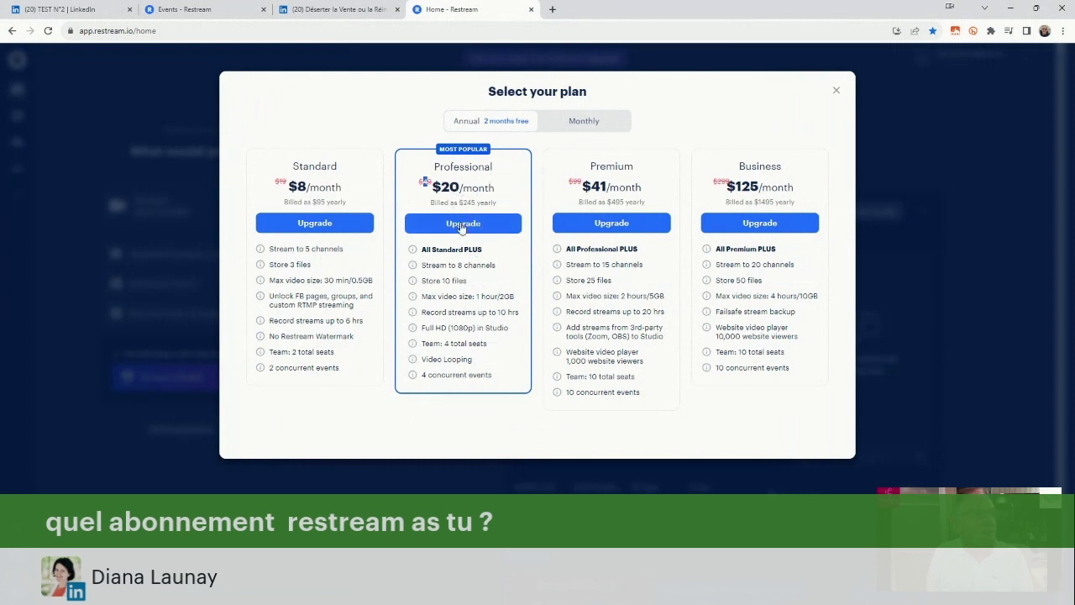
pyautogui.click(585, 121)
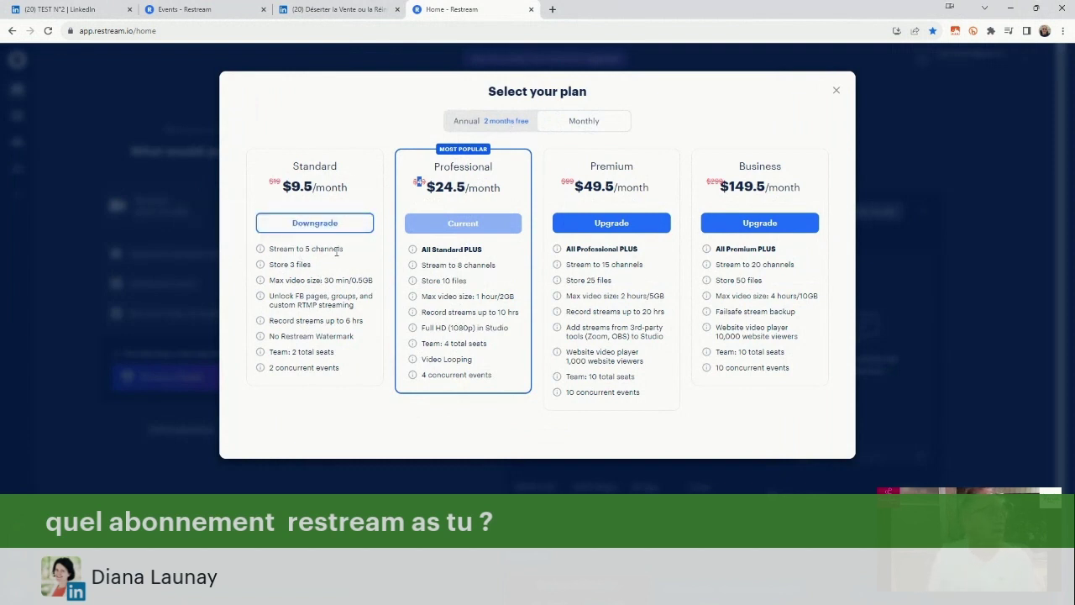
# Compare Standard and Professional limits (5 channels, seats, concurrent events, 6-hour recording, 1 hour/2GB), then choose annual billing.
pyautogui.moveTo(343, 249); pyautogui.dragTo(263, 245)
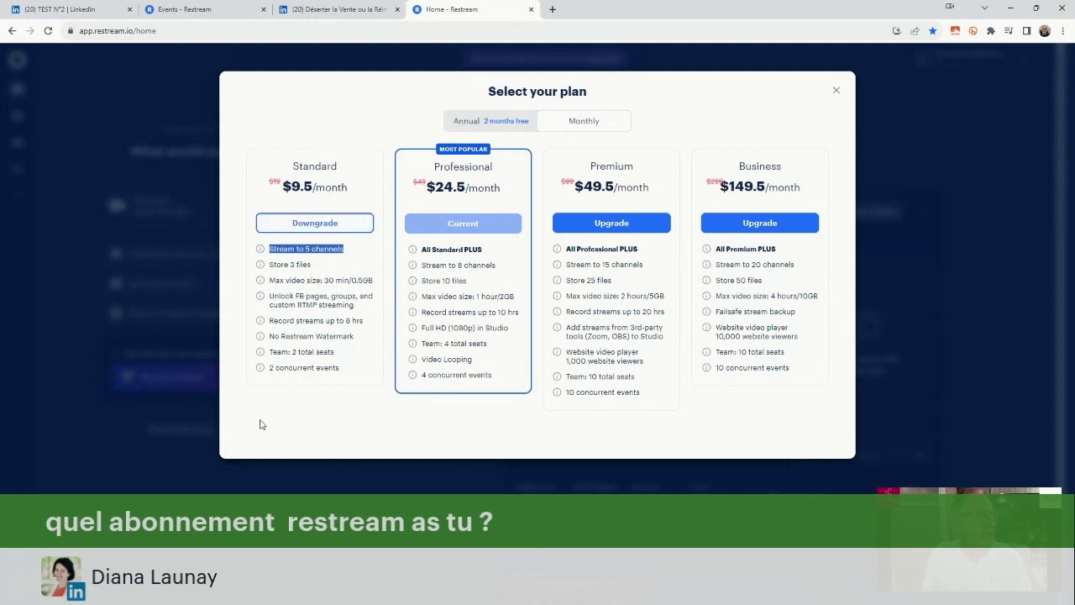
pyautogui.moveTo(333, 352); pyautogui.dragTo(260, 356)
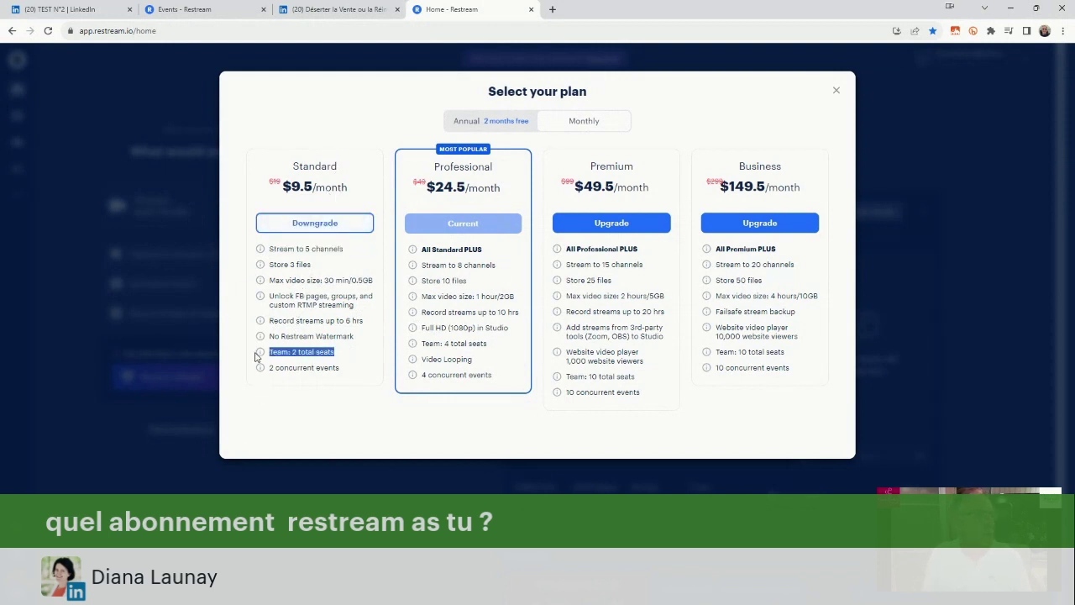
pyautogui.moveTo(342, 370); pyautogui.dragTo(271, 370)
pyautogui.moveTo(499, 377); pyautogui.dragTo(420, 388)
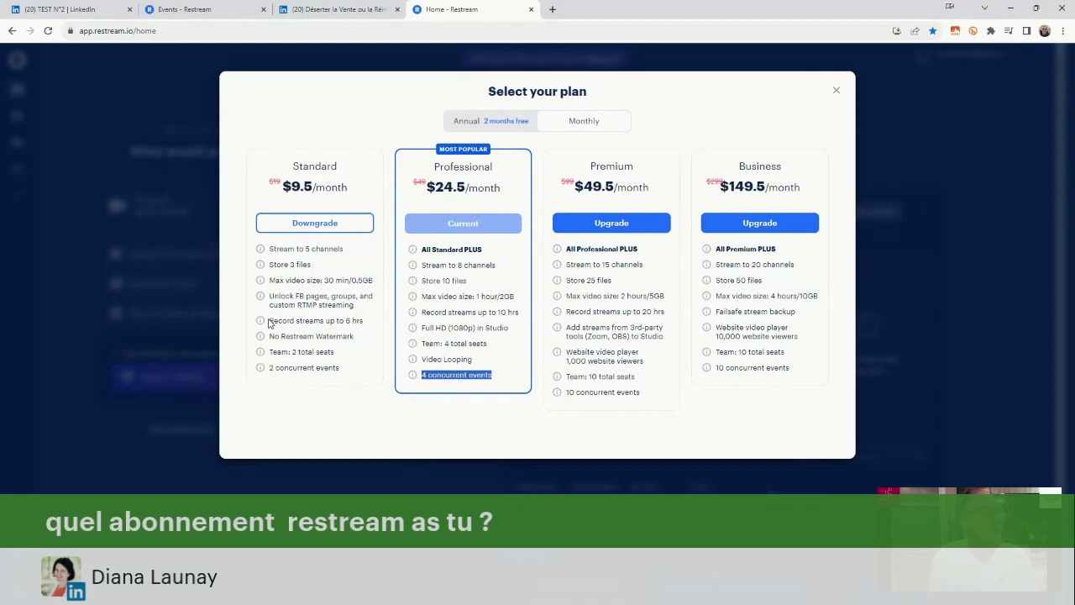
pyautogui.moveTo(269, 324); pyautogui.dragTo(366, 326)
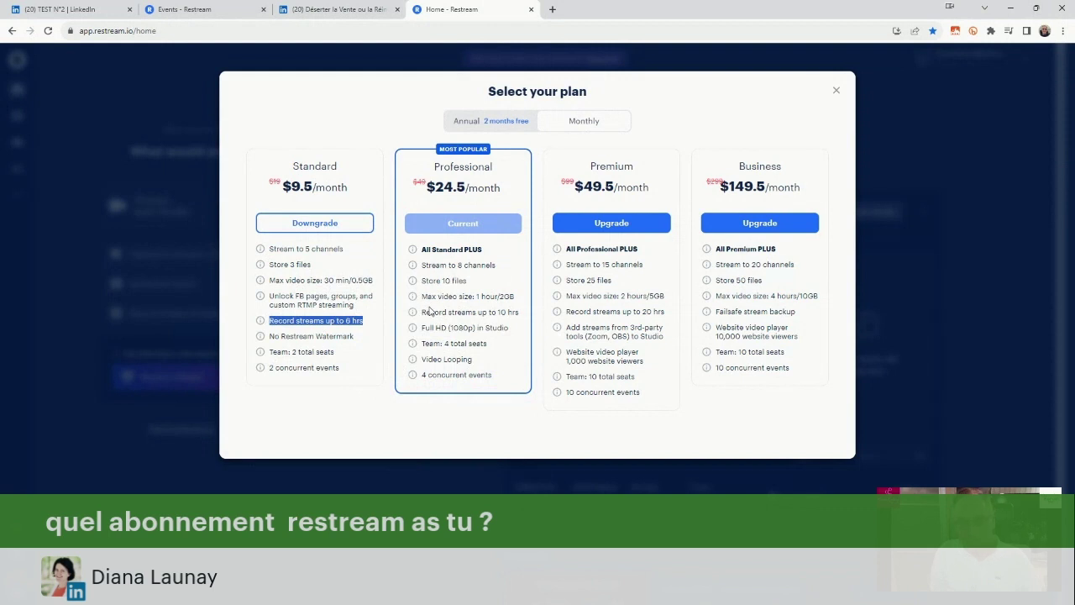
pyautogui.moveTo(414, 317)
pyautogui.moveTo(516, 300); pyautogui.dragTo(429, 297)
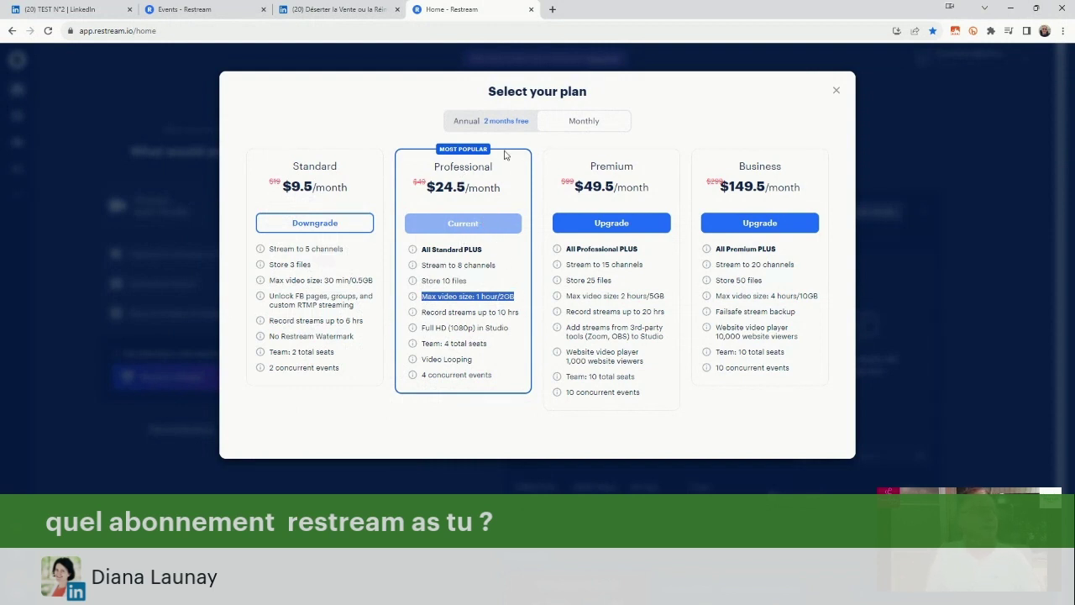
pyautogui.click(502, 120)
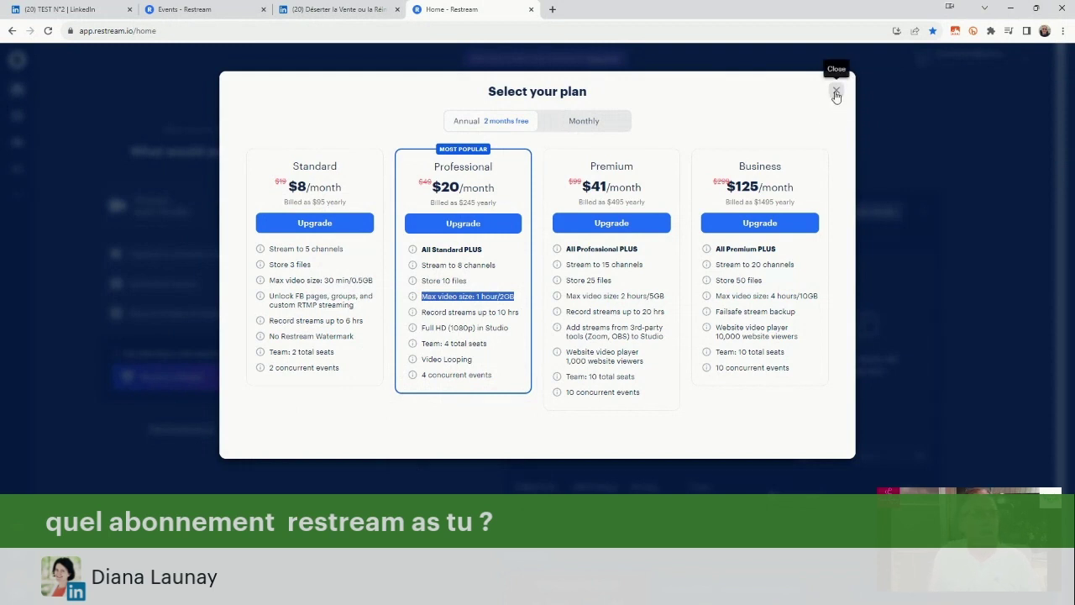
# Close the plan dialog, browse the events list, and return Home with the Test #3 stream live.
pyautogui.click(837, 94)
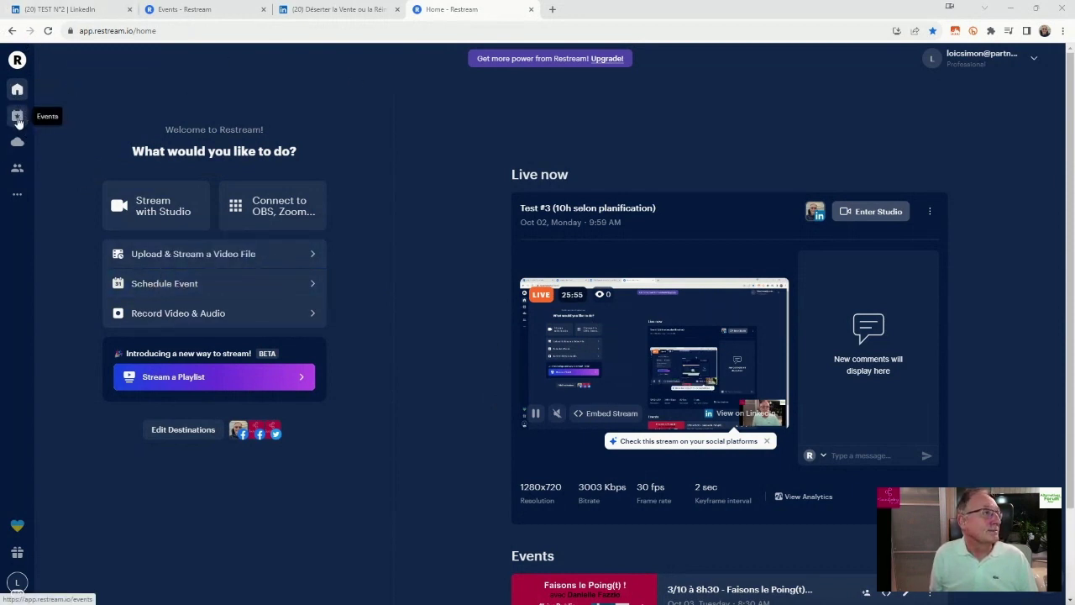
pyautogui.click(18, 115)
pyautogui.scroll(-2, 528, 374)
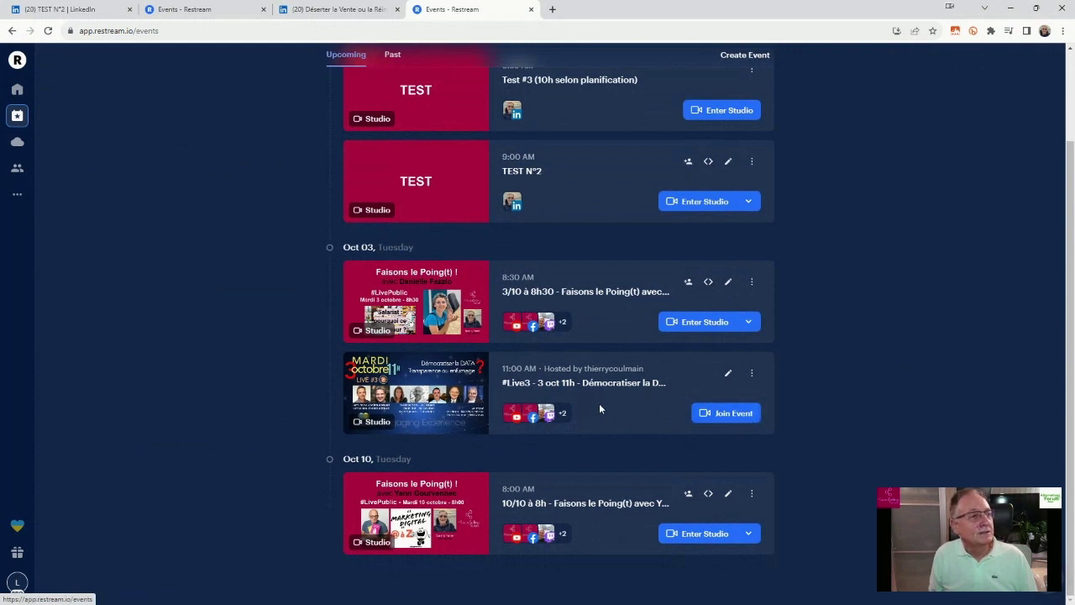
pyautogui.scroll(2, 1026, 70)
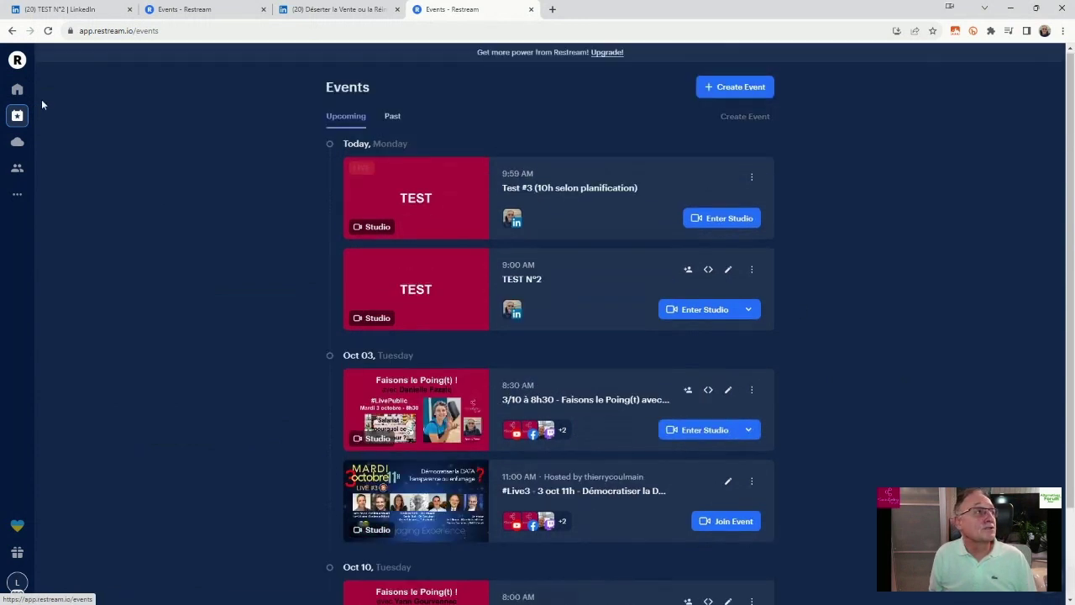
pyautogui.click(20, 77)
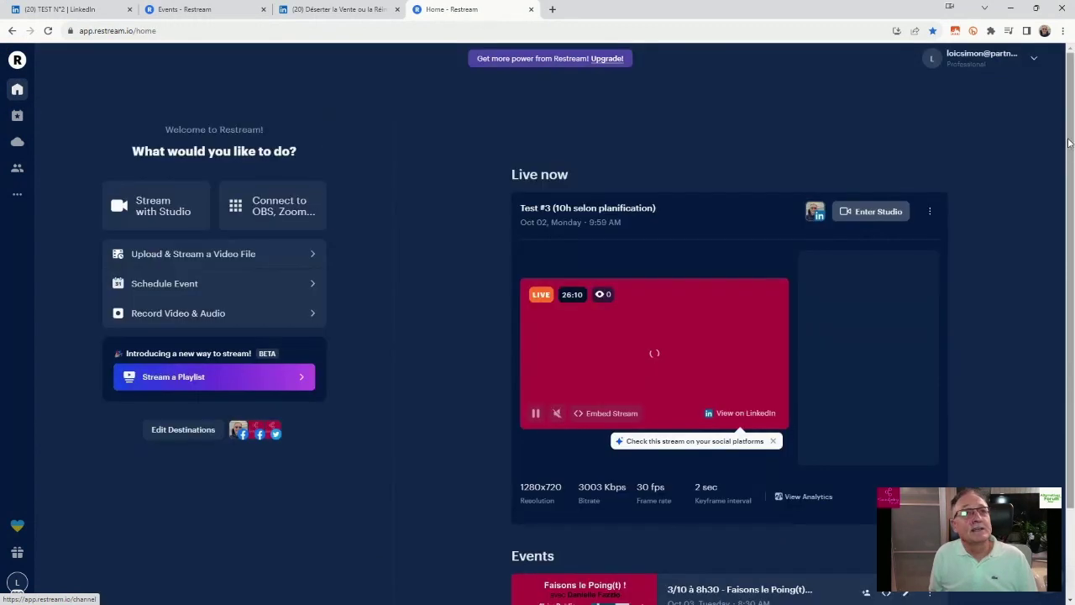
pyautogui.click(941, 58)
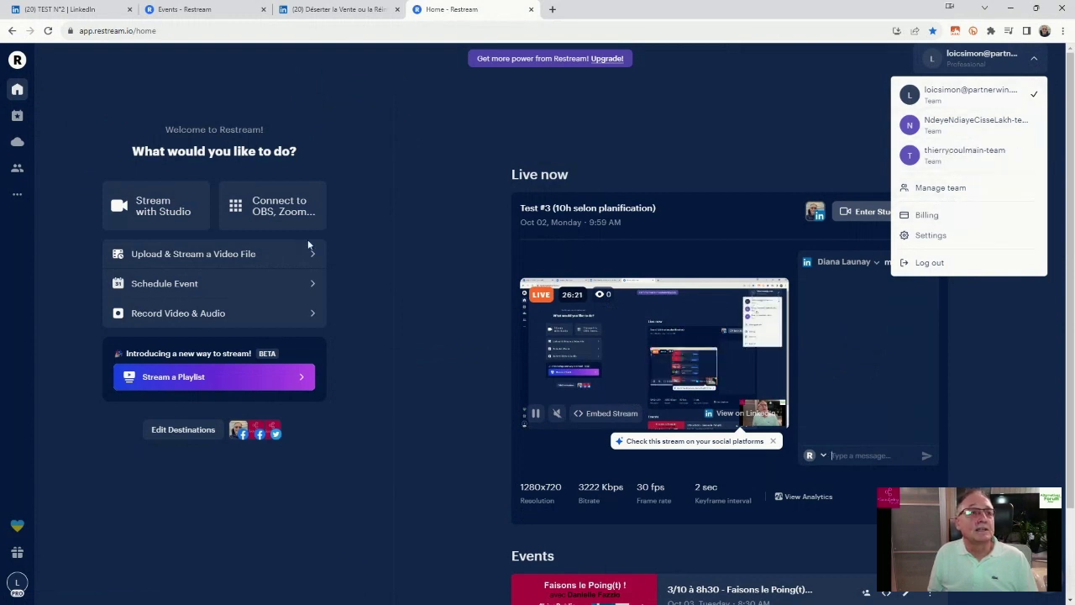
pyautogui.click(331, 485)
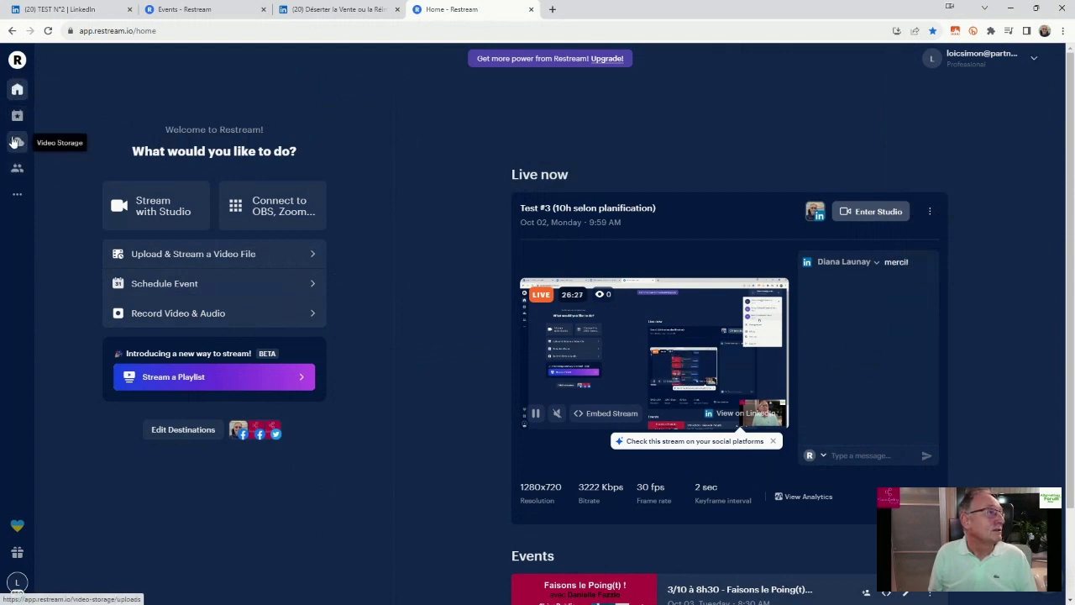
# In Video Storage Recordings, view download options for the 00:03:17 Oct 02 recording, then go back.
pyautogui.click(17, 142)
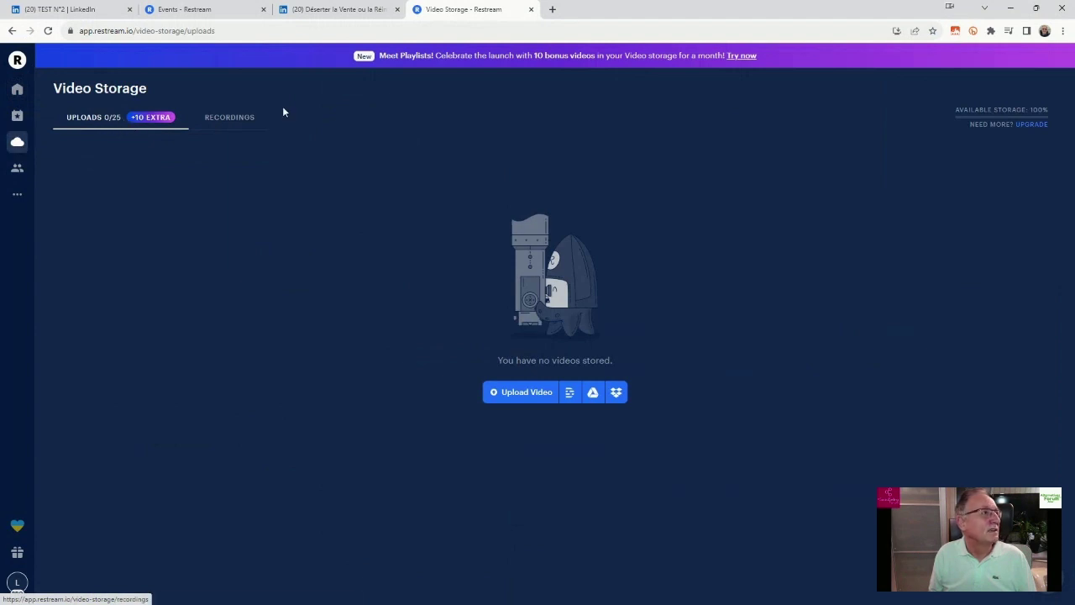
pyautogui.click(239, 119)
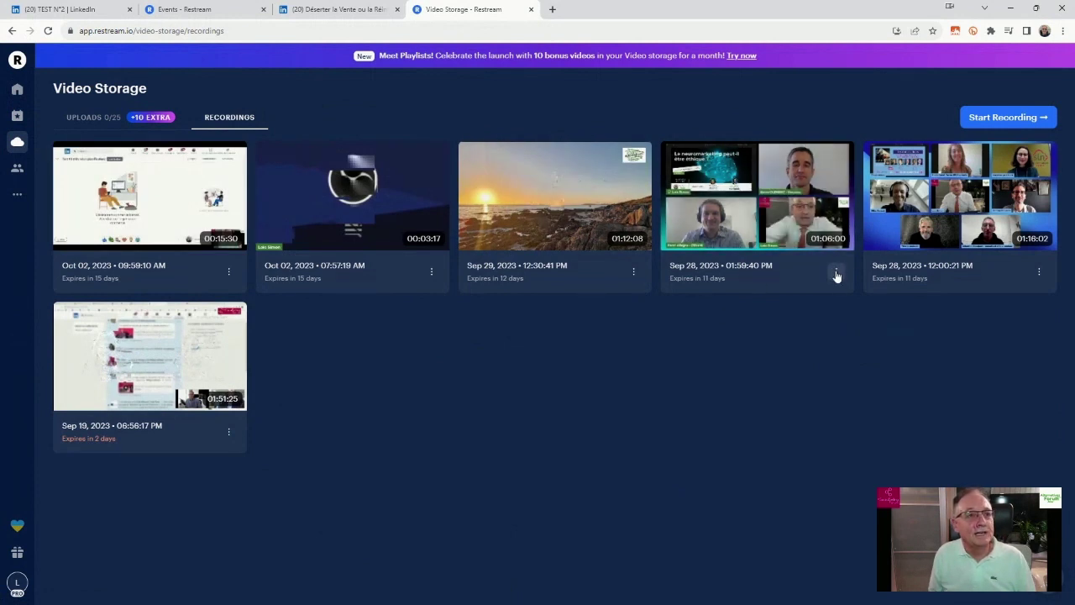
pyautogui.moveTo(348, 196)
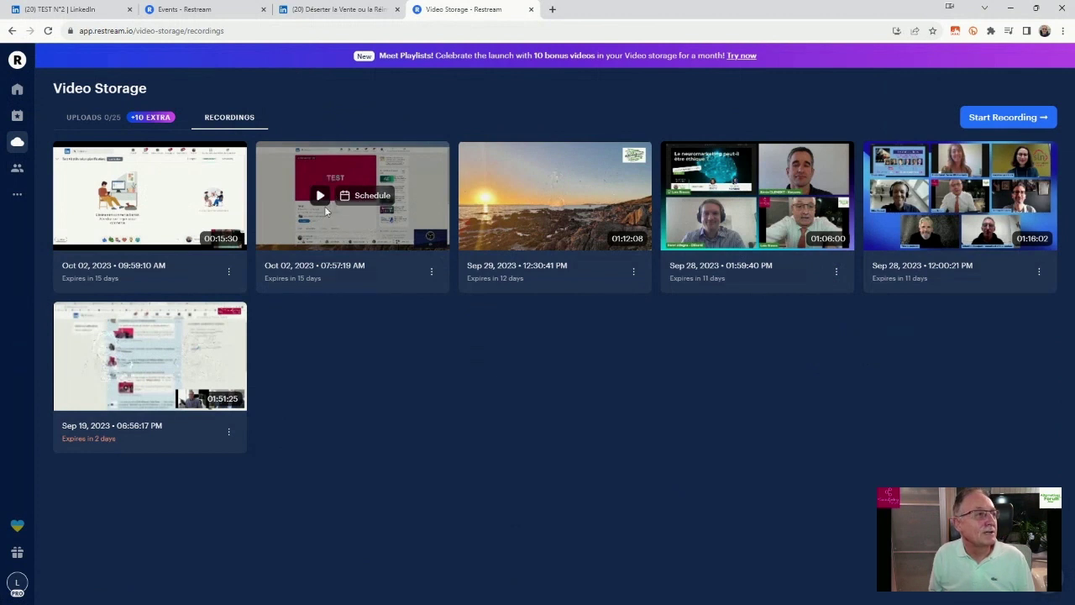
pyautogui.click(320, 194)
pyautogui.click(430, 272)
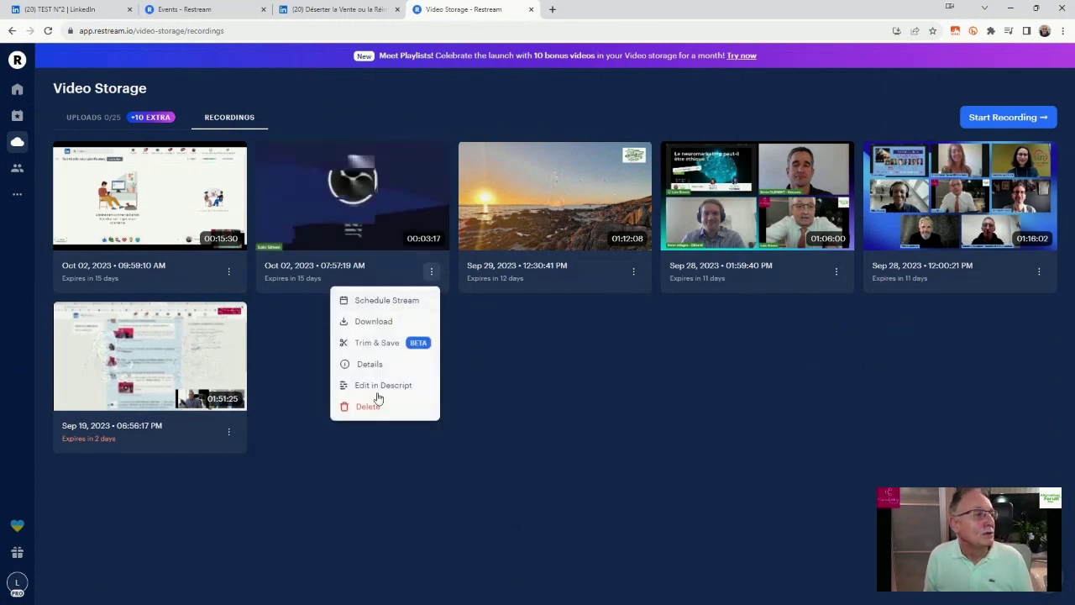
pyautogui.click(367, 322)
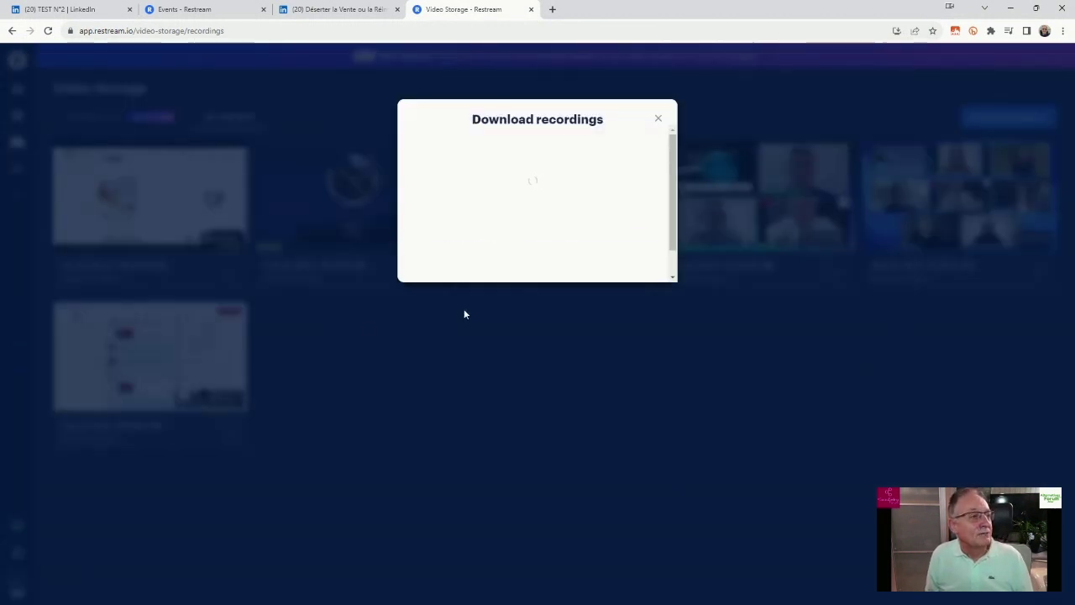
pyautogui.click(660, 120)
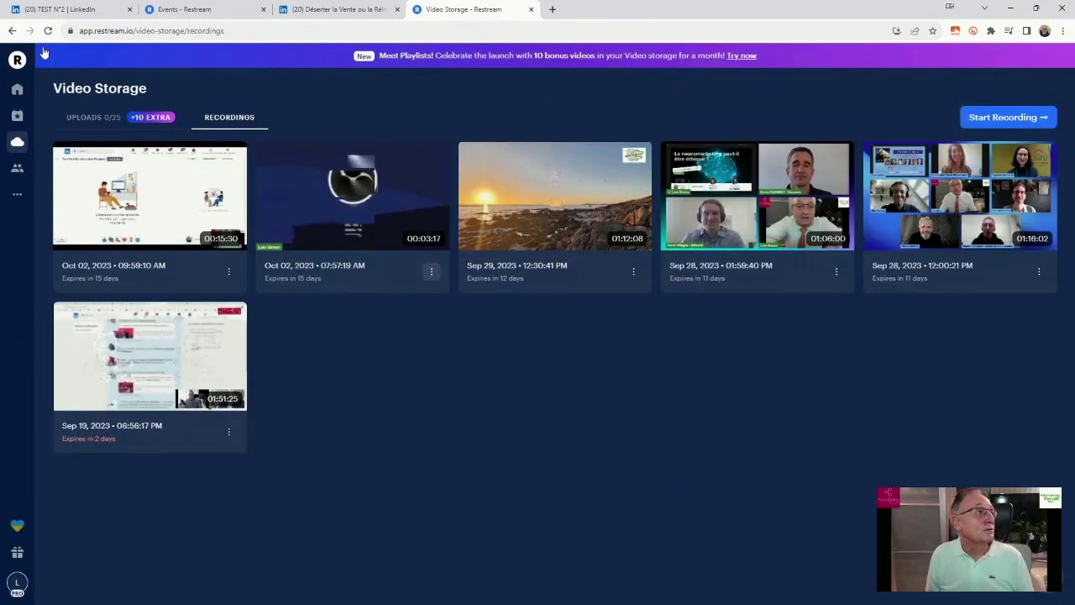
pyautogui.click(12, 31)
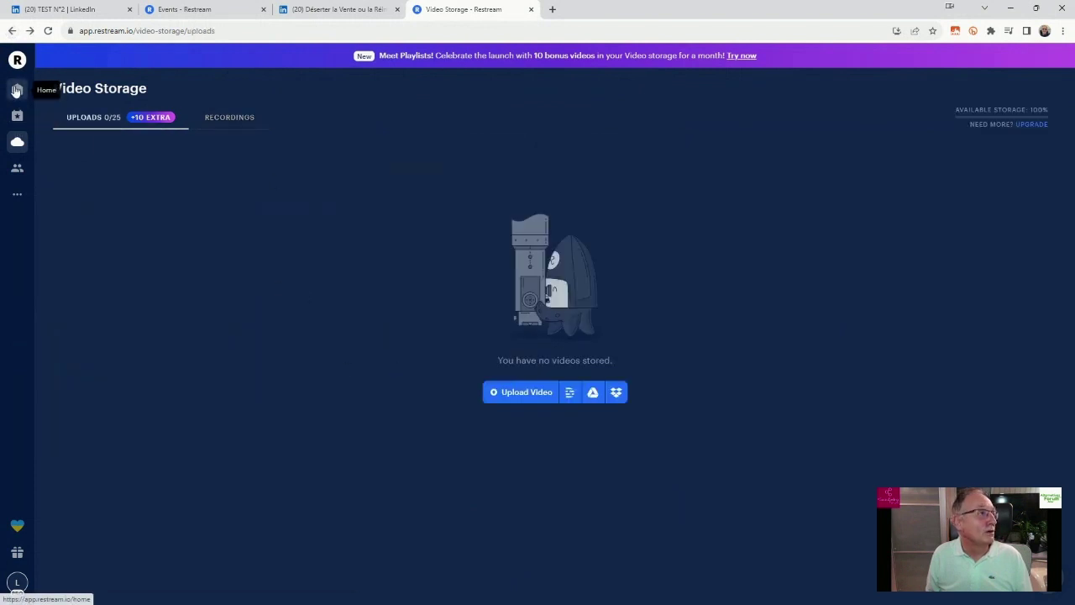
# Open the '3/10 à 8h30 - Faisons le Poing(t)' event and scroll its 5 of 8 active channels.
pyautogui.click(17, 115)
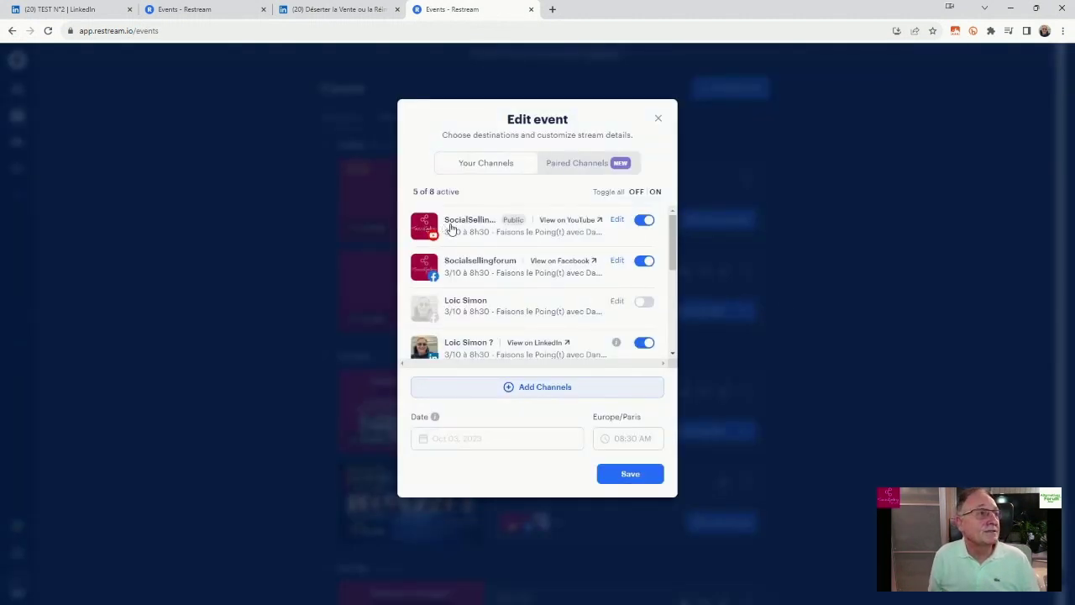
pyautogui.scroll(-2, 672, 266)
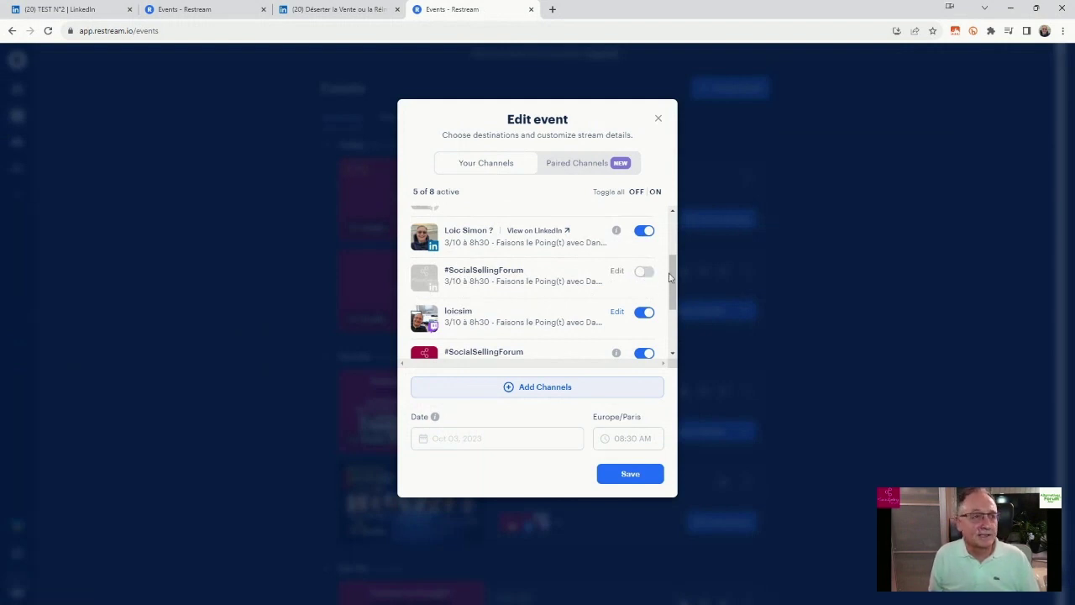
pyautogui.moveTo(677, 274); pyautogui.dragTo(699, 226)
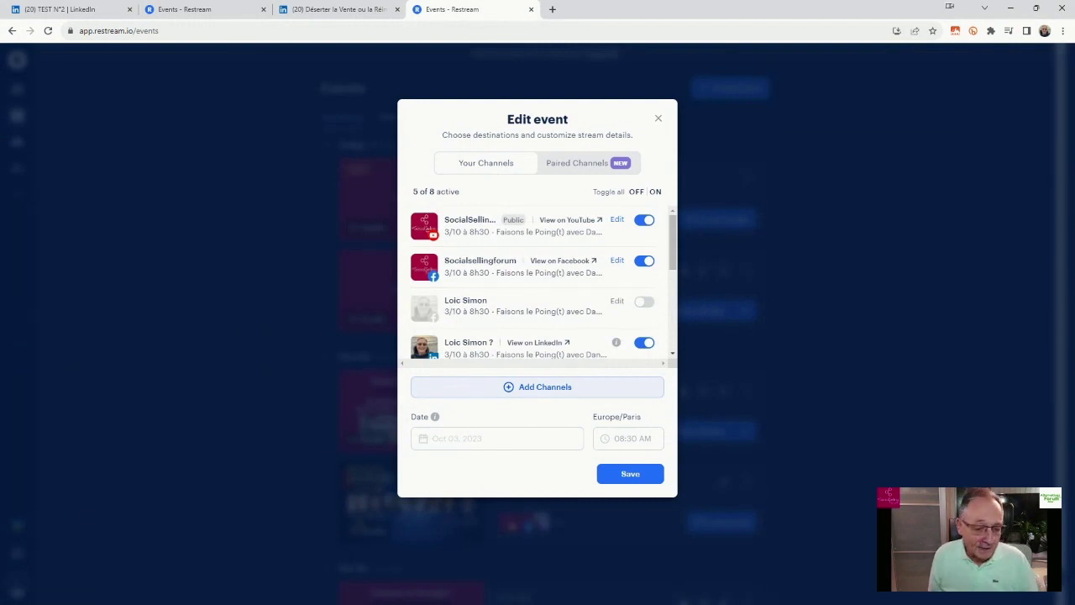
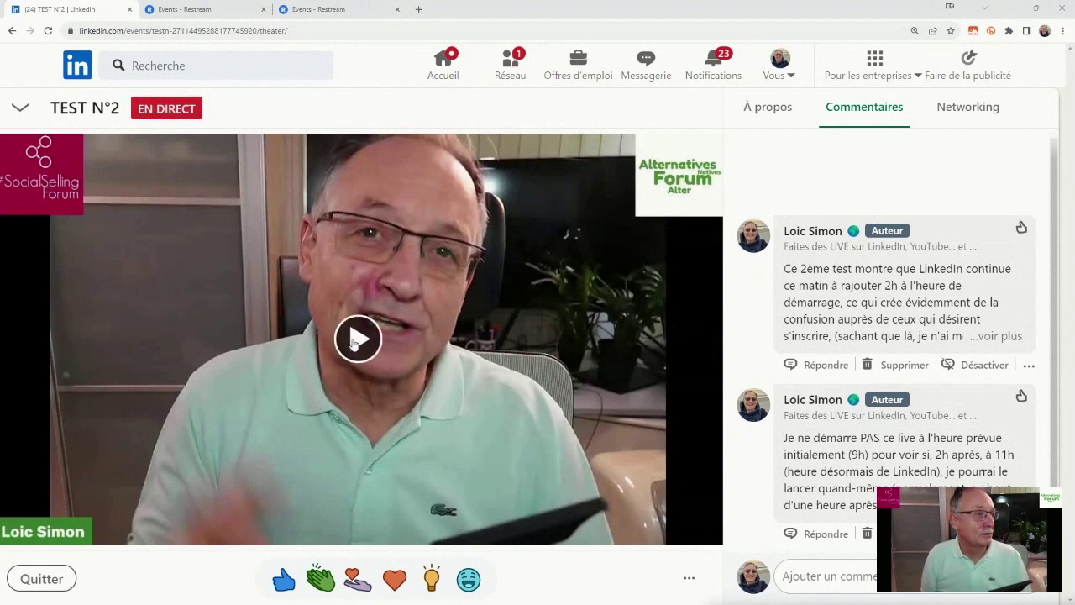
# Play the broadcast on the TEST N°2 live event page.
pyautogui.click(353, 340)
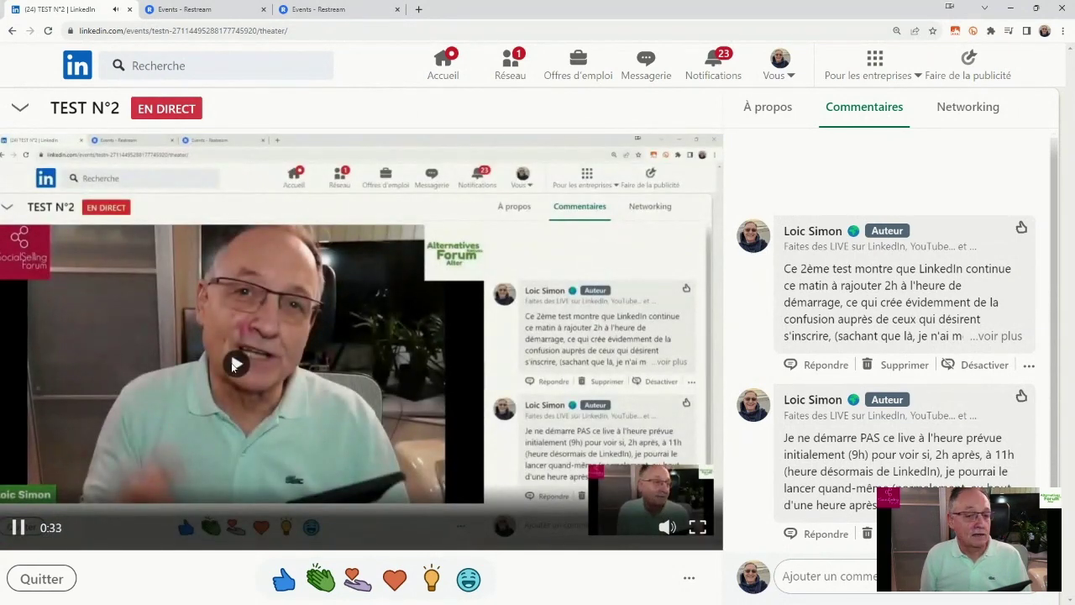
# Leave the event for the profile, return to the home feed, then close the LinkedIn tab.
pyautogui.click(12, 32)
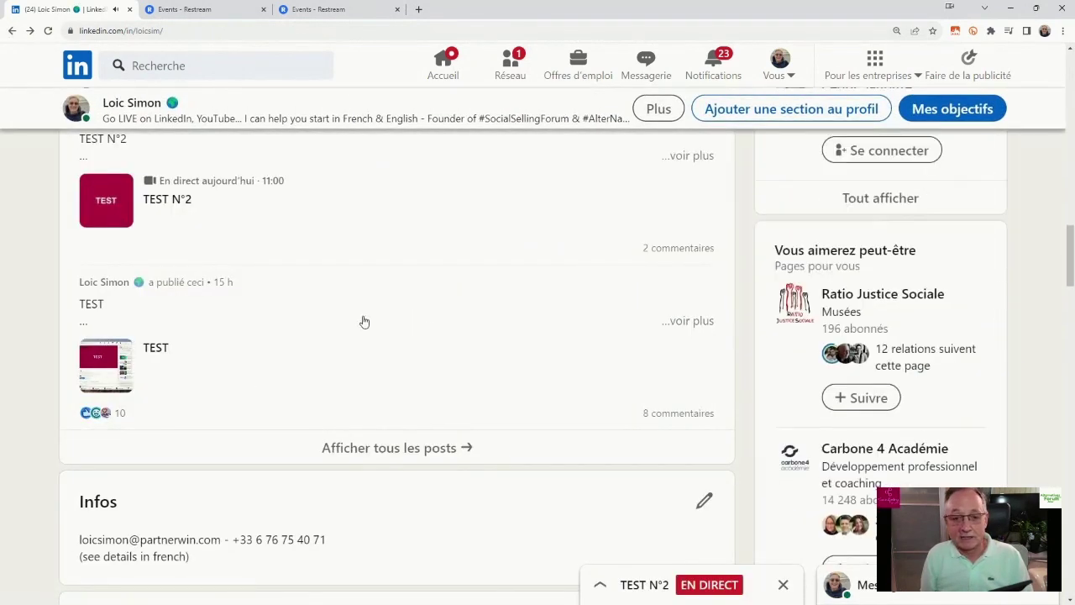
pyautogui.hotkey('alt', 'Left')
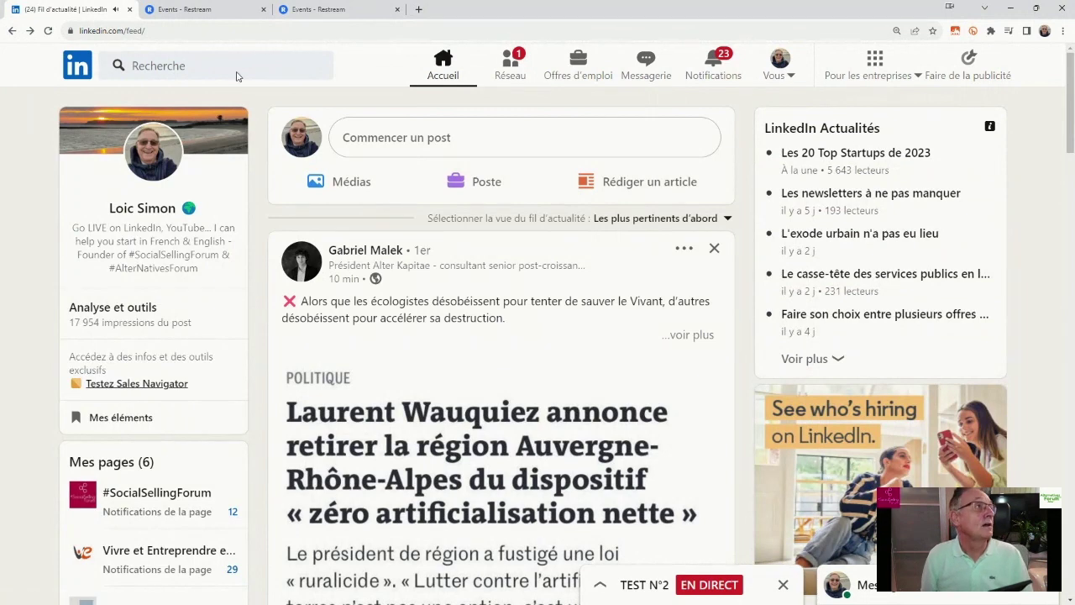
pyautogui.click(130, 9)
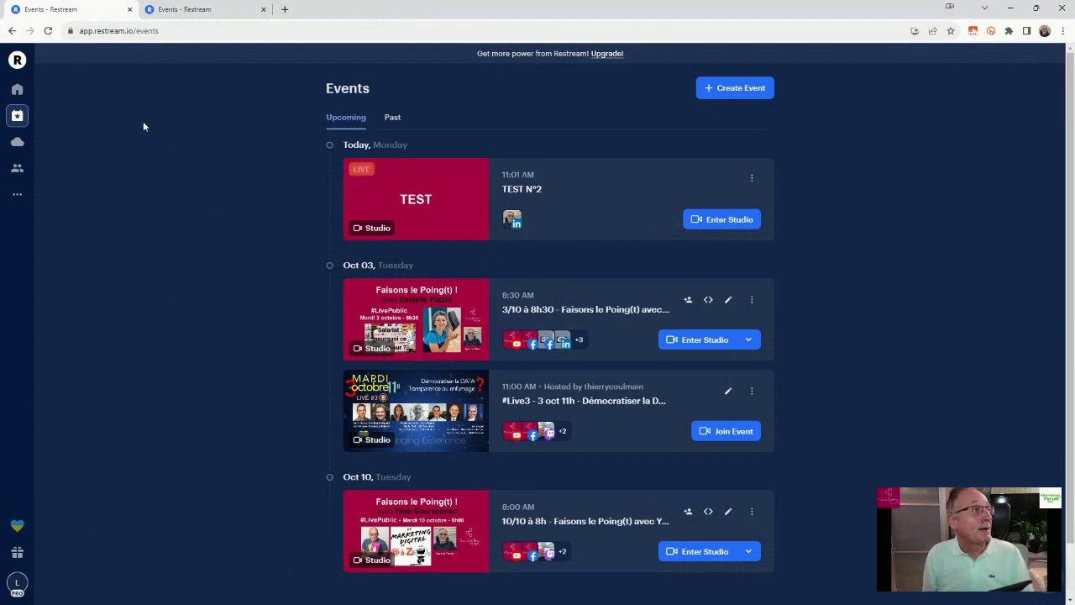
# Check Restream's Past events, including today's Test #3 at 30 min 31 sec, then open a new blank tab.
pyautogui.click(392, 118)
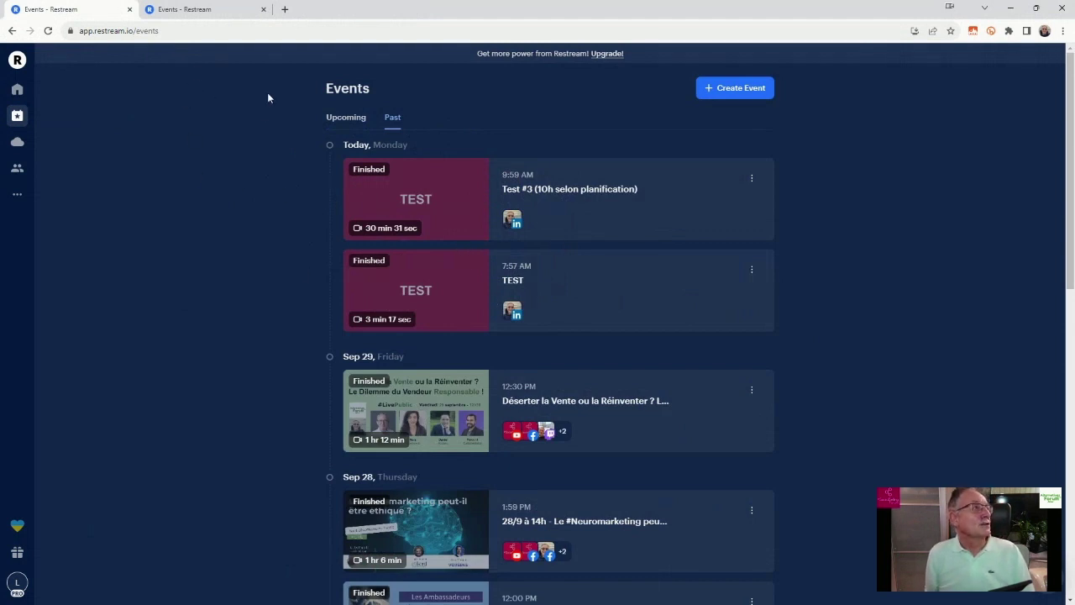
pyautogui.click(286, 10)
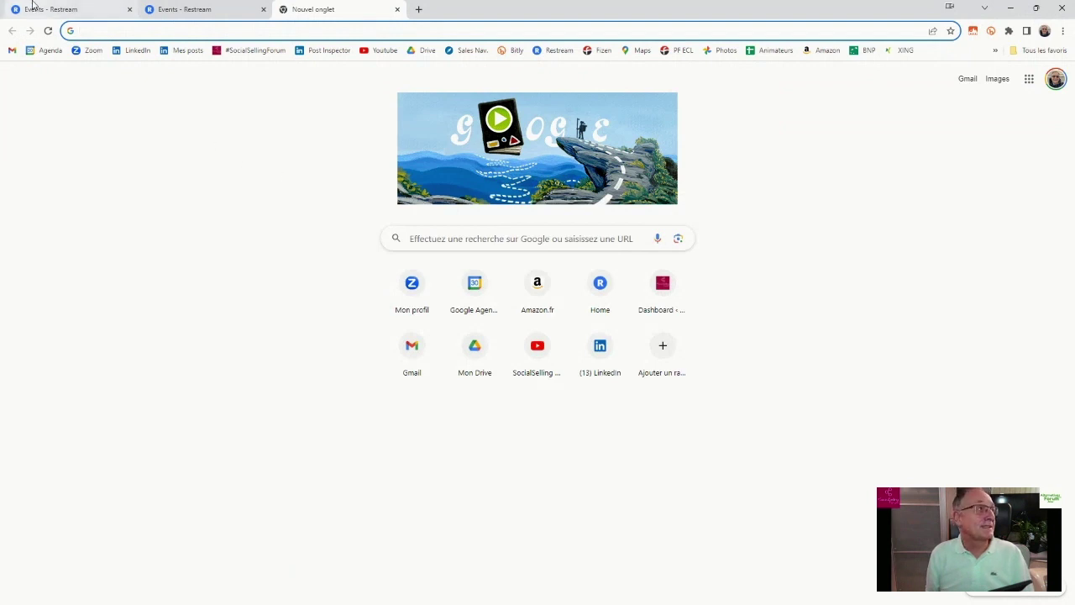
# Load LinkedIn from the bookmark, refresh the Accueil feed, and go to your own profile.
pyautogui.click(131, 50)
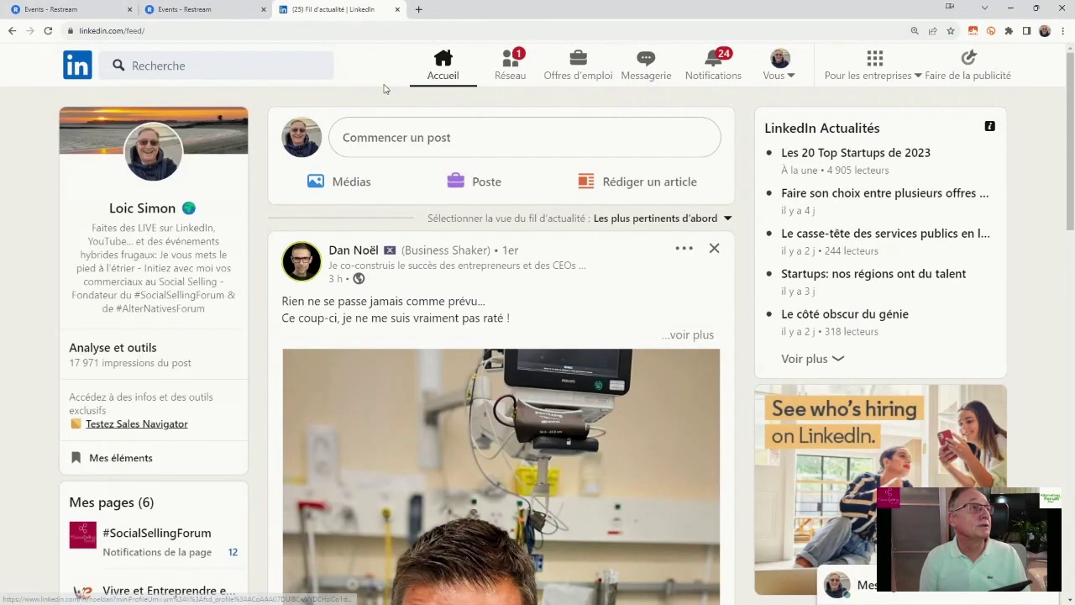
pyautogui.click(442, 63)
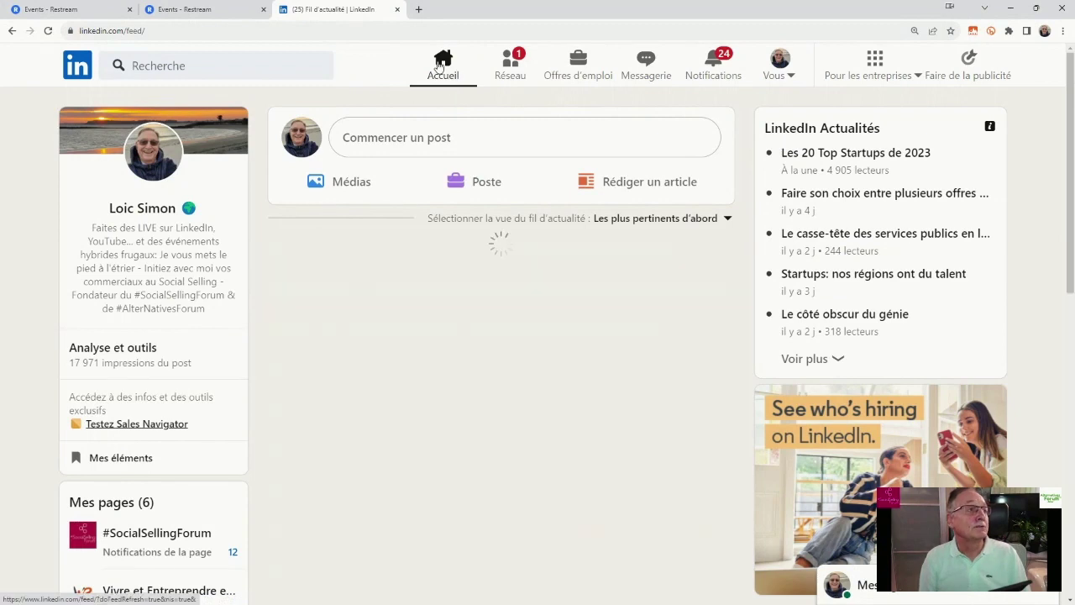
pyautogui.click(161, 161)
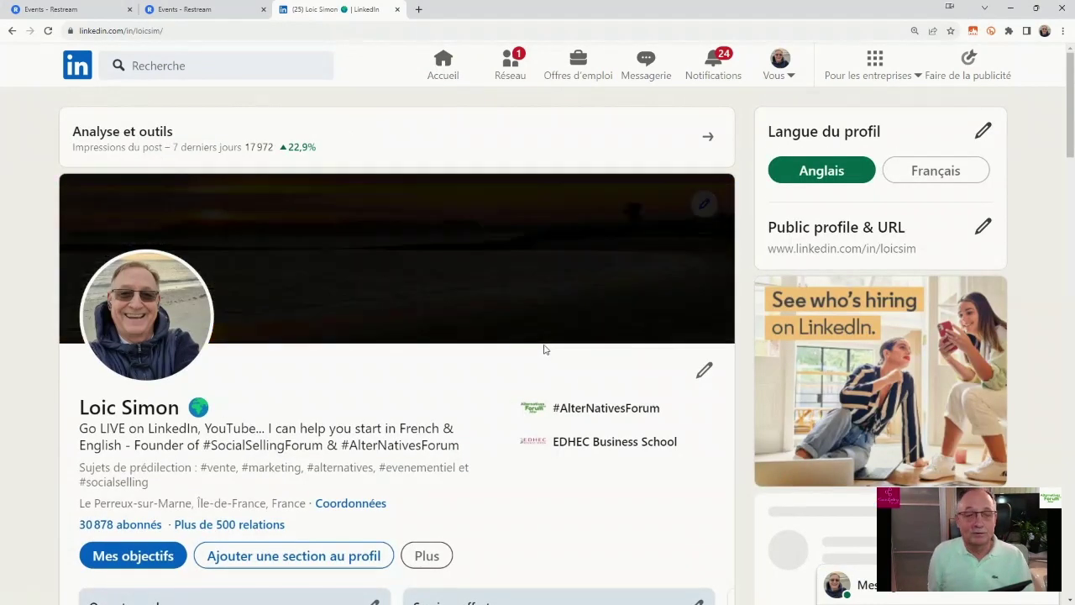
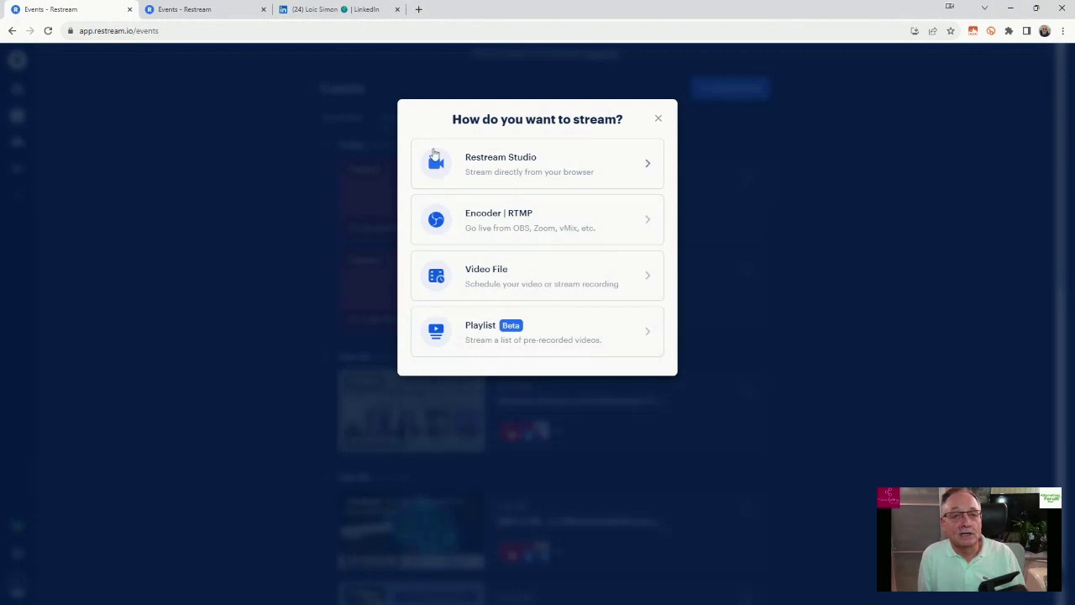
# Choose Restream Studio, discard the empty event form, and go to the other Events tab with the prefilled form.
pyautogui.click(495, 167)
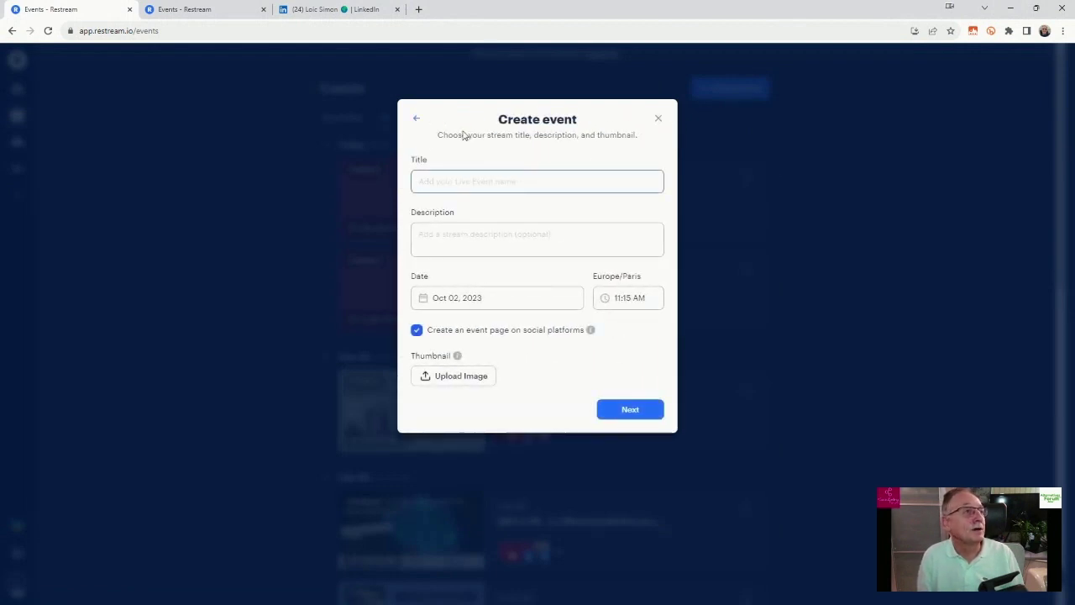
pyautogui.click(657, 120)
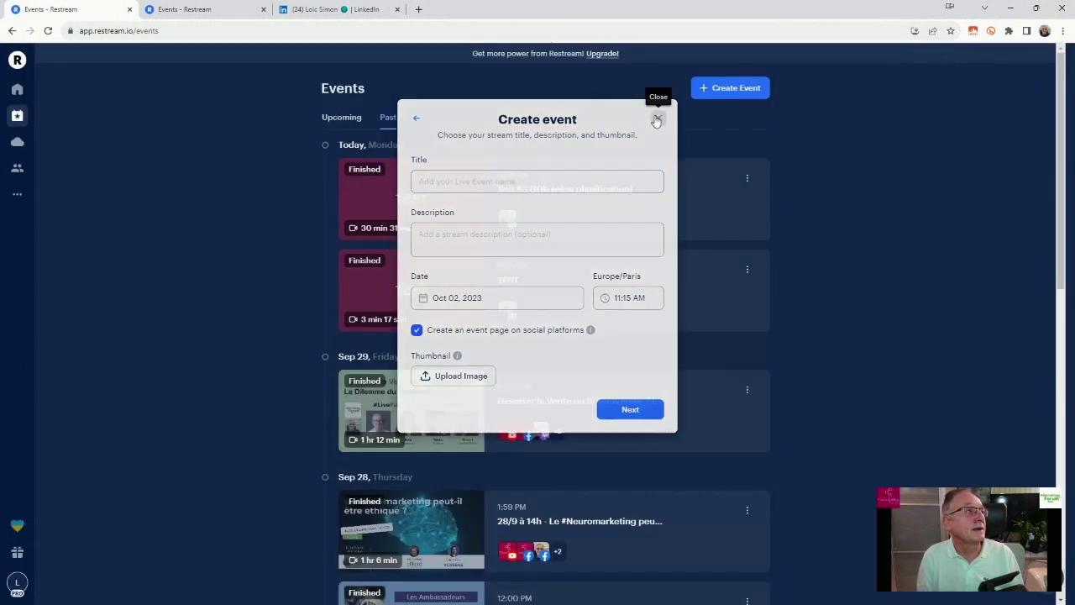
pyautogui.click(192, 10)
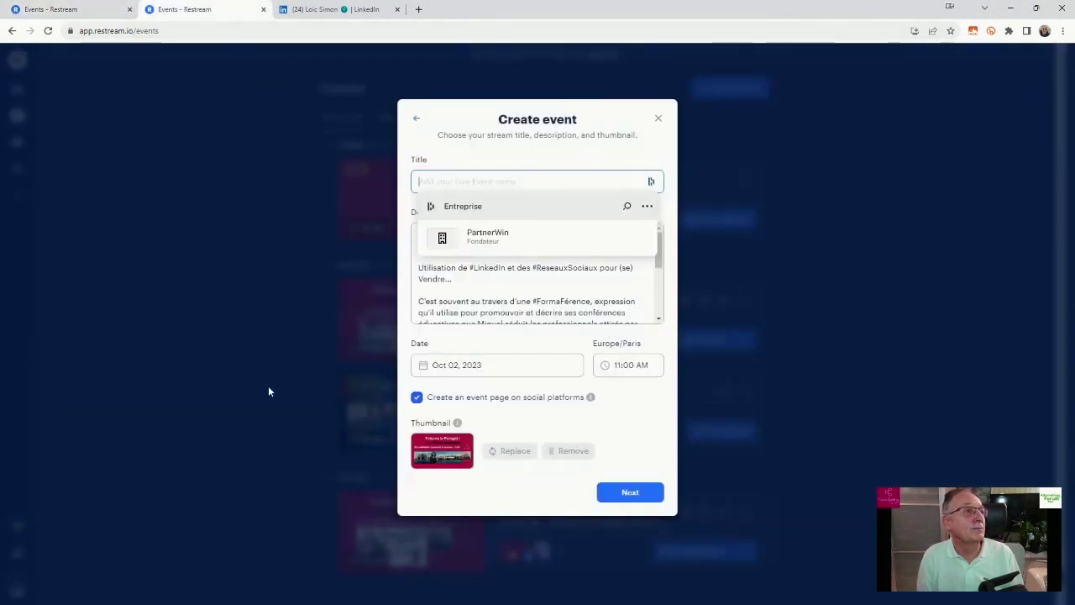
# Title the event '6/10 à 14h - Faisons le Poing(t) avec' followed by the guest's full name.
pyautogui.click(467, 284)
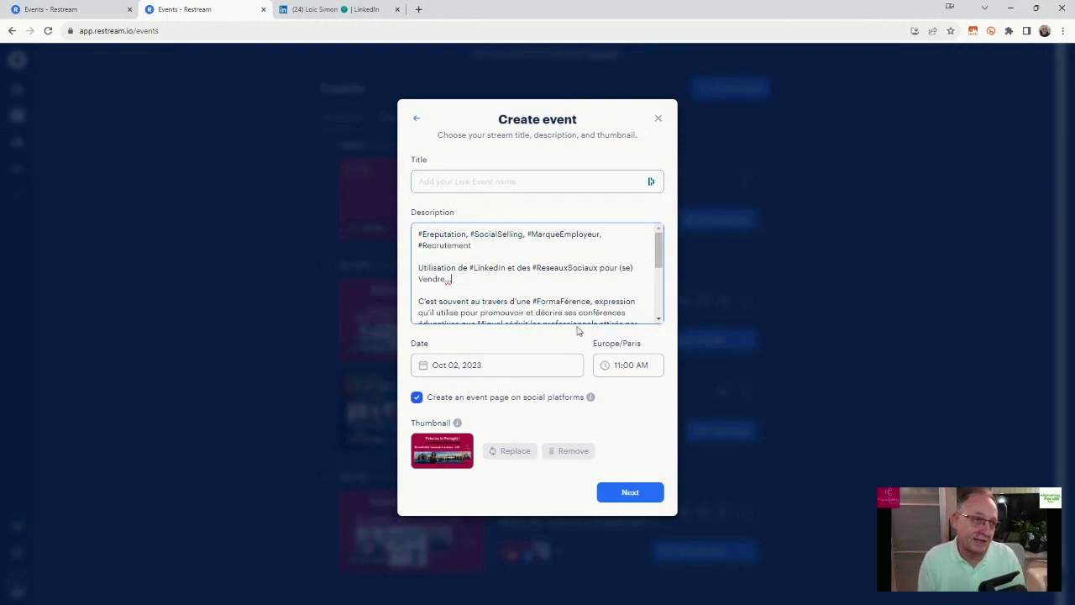
pyautogui.click(429, 180)
pyautogui.write('e')
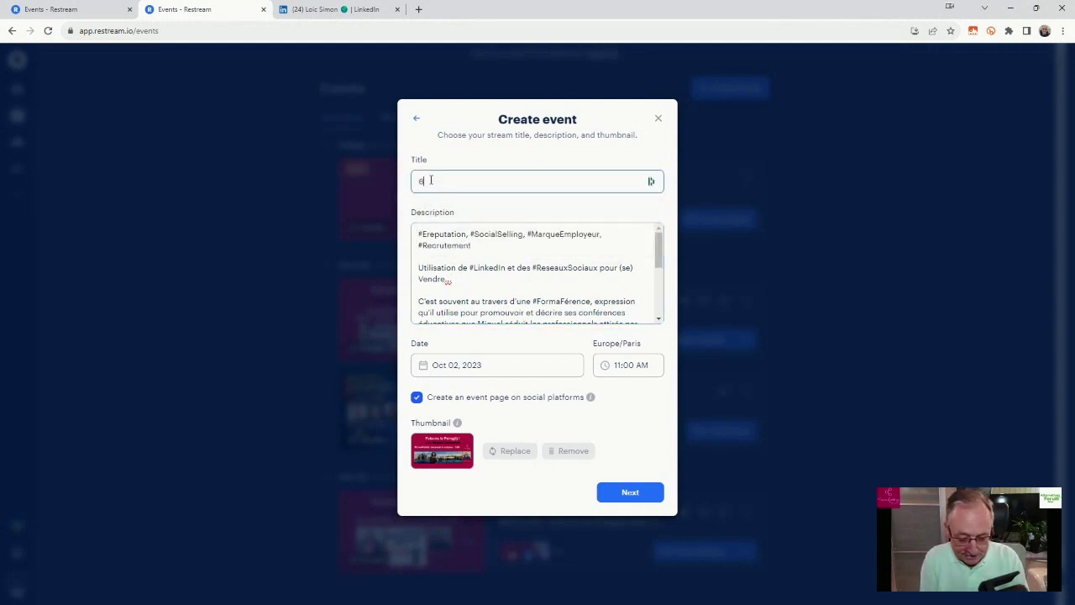
pyautogui.write('/10 à 1')
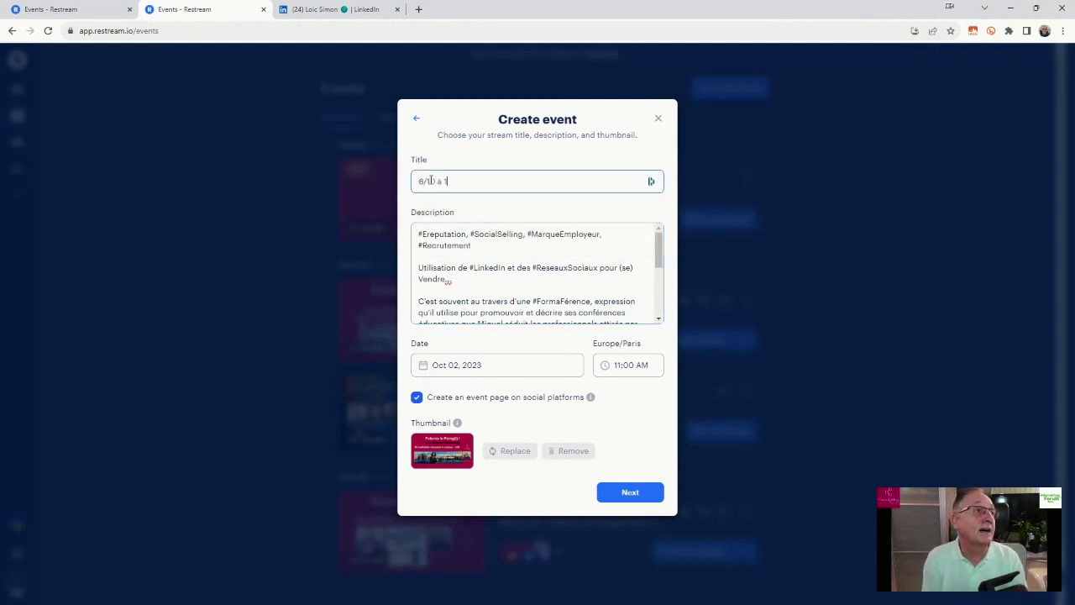
pyautogui.write('4h')
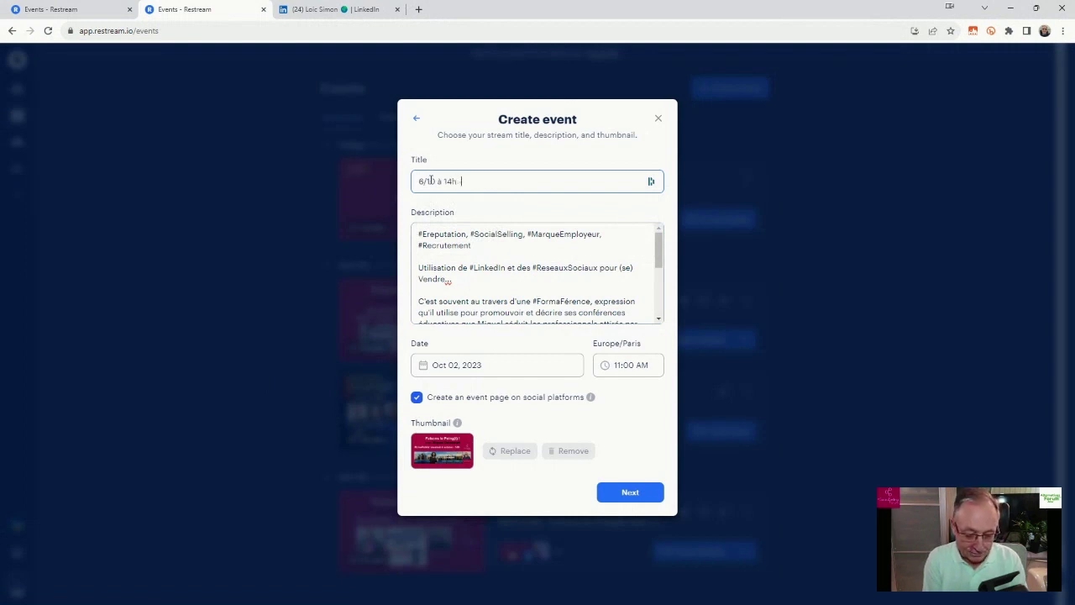
pyautogui.write(' - Faisons l')
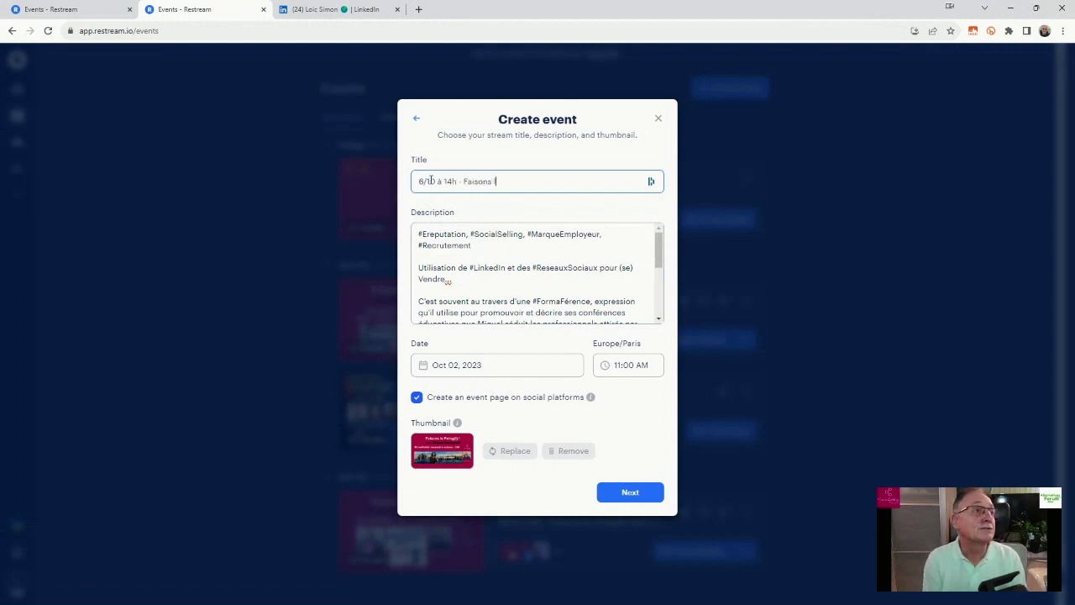
pyautogui.write('e Poing')
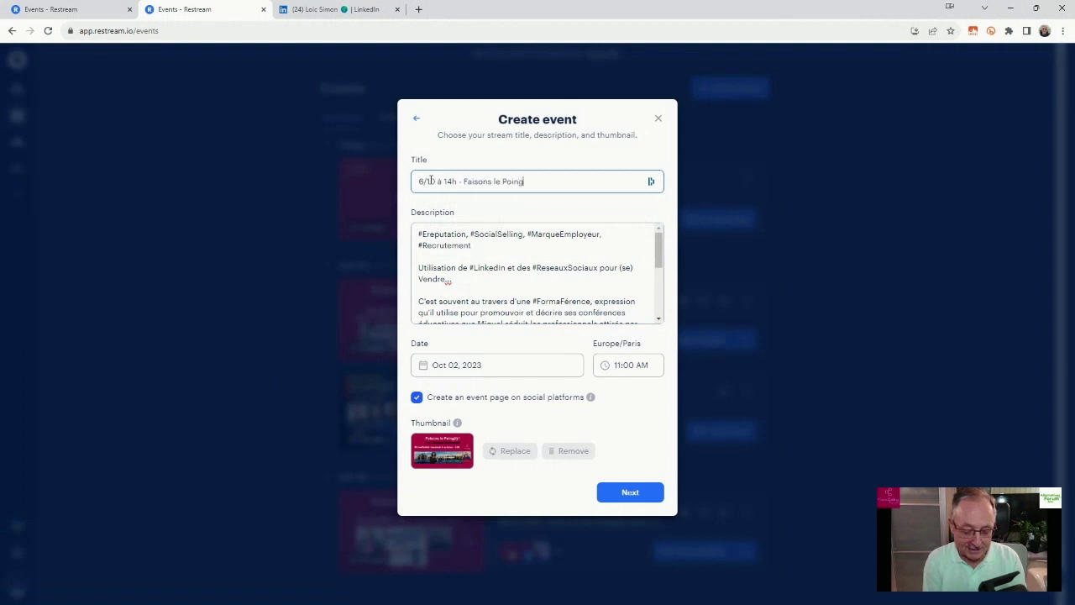
pyautogui.write('(t)')
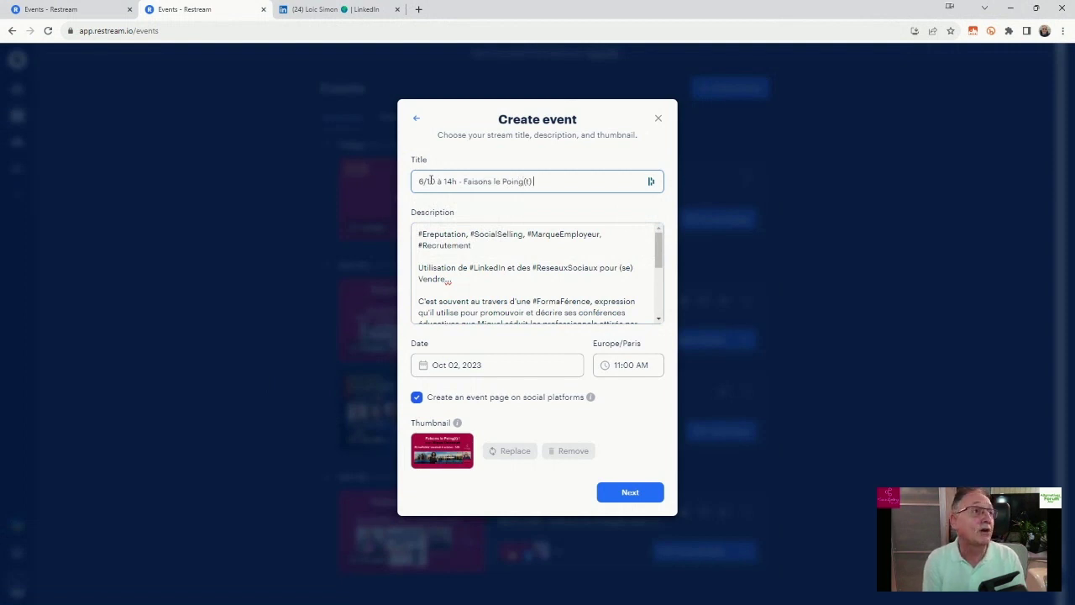
pyautogui.write(' a')
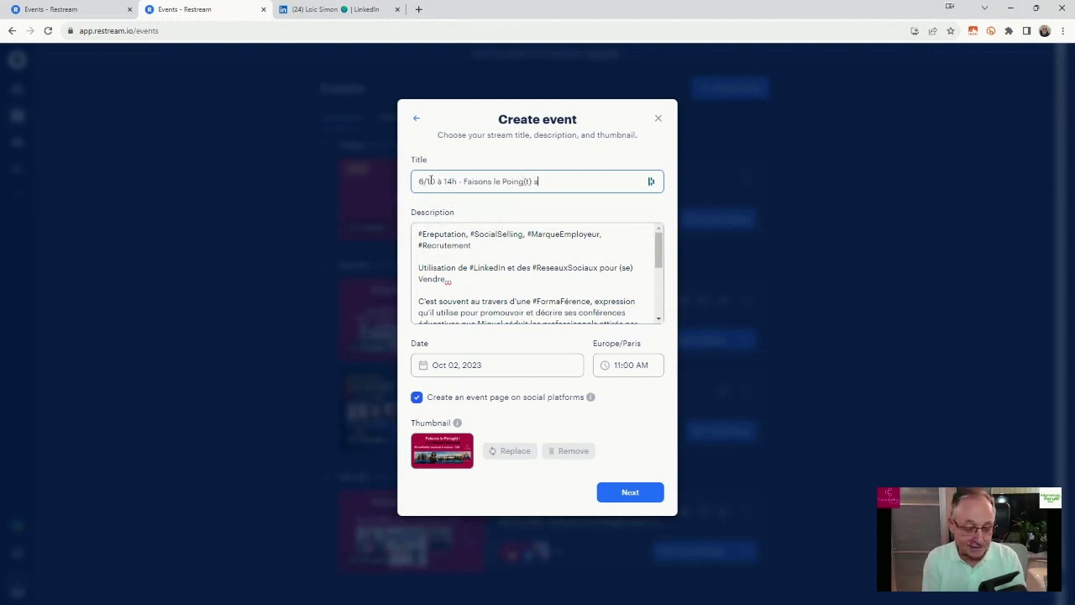
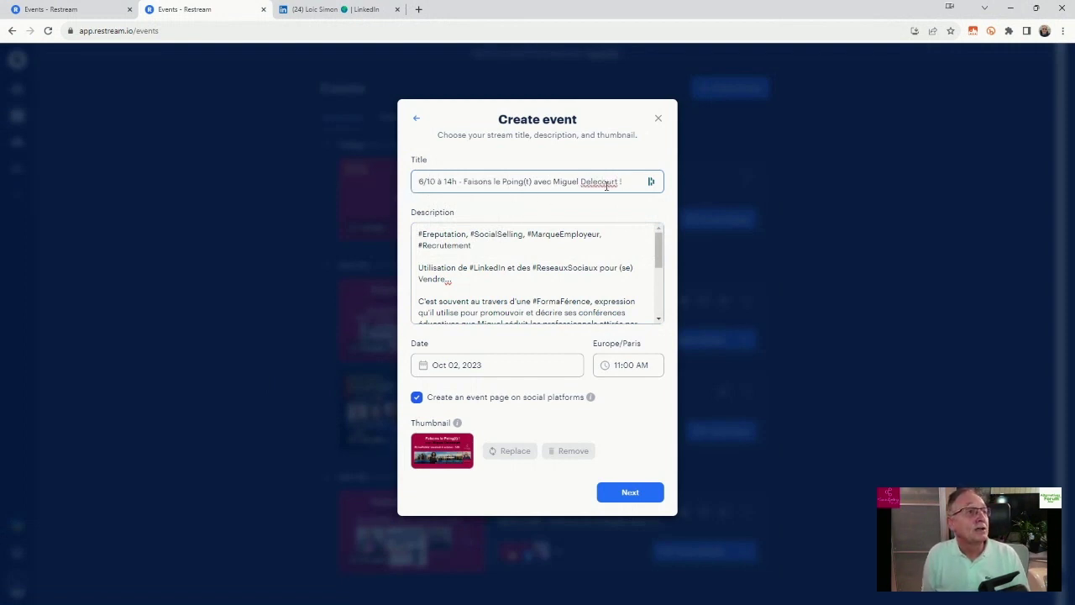
pyautogui.moveTo(628, 179); pyautogui.dragTo(420, 180)
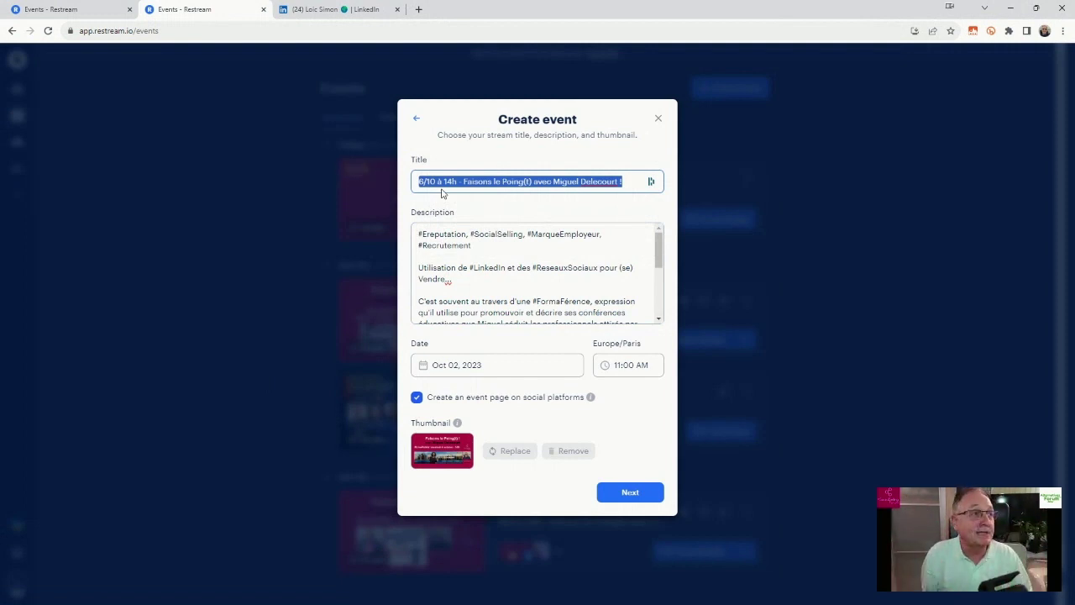
pyautogui.moveTo(418, 234); pyautogui.dragTo(485, 246)
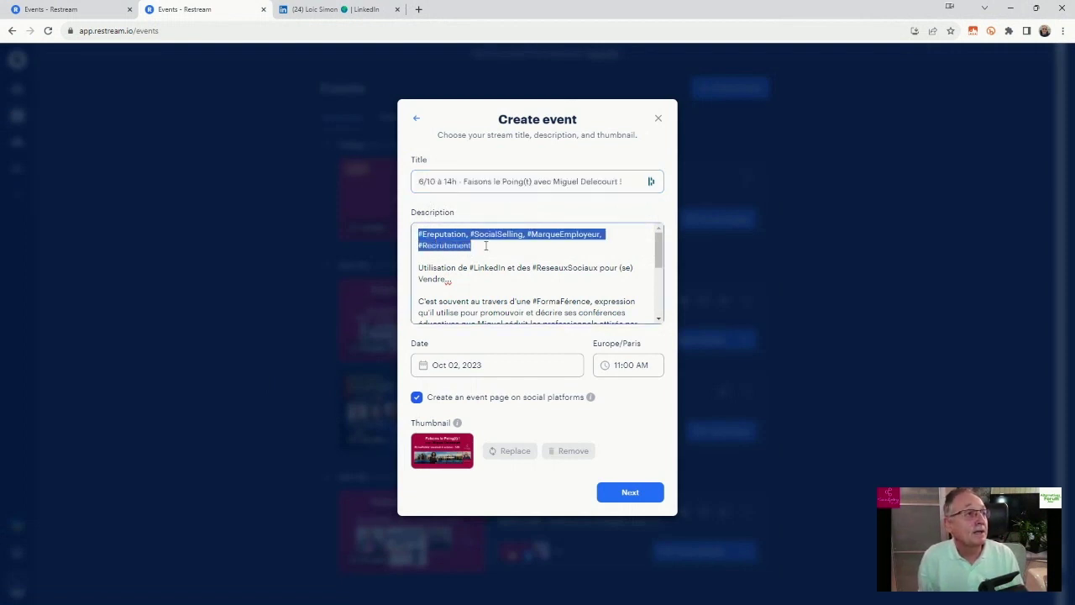
pyautogui.moveTo(422, 267); pyautogui.dragTo(479, 282)
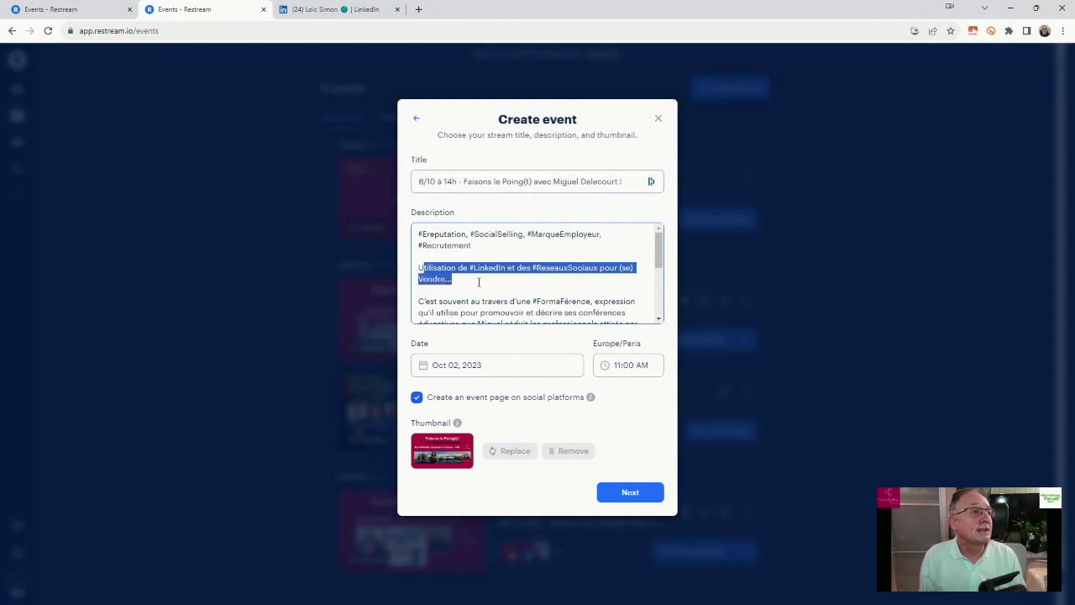
pyautogui.scroll(-1, 529, 255)
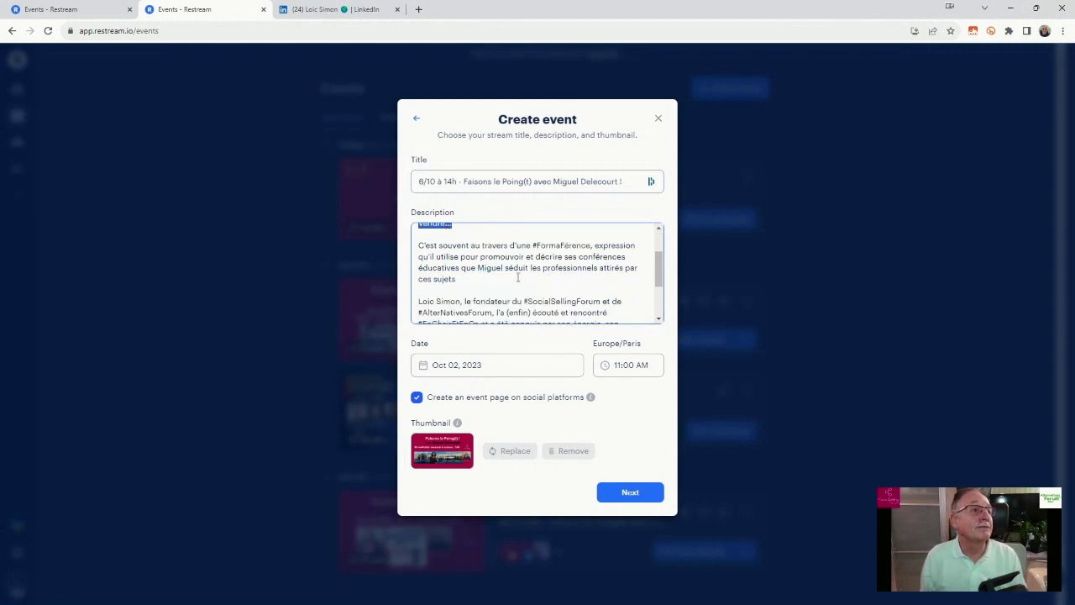
pyautogui.click(462, 279)
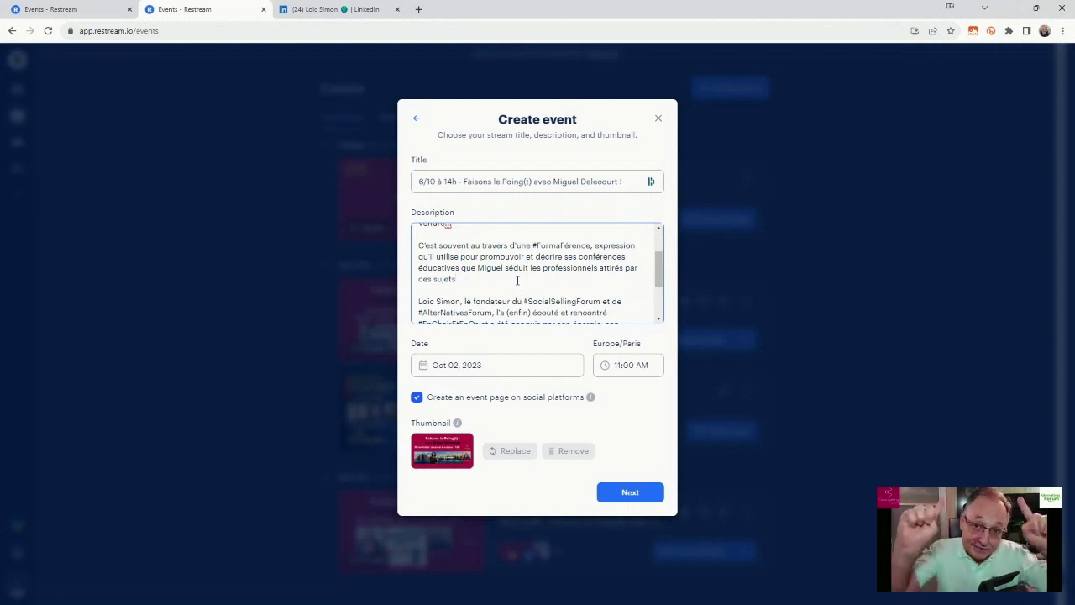
pyautogui.scroll(-1, 495, 276)
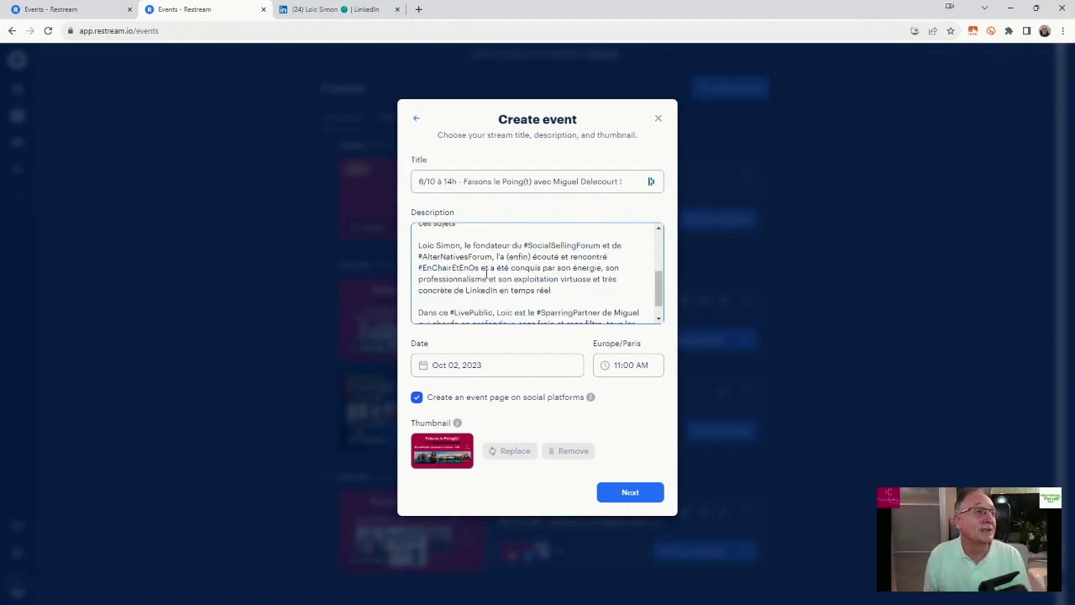
pyautogui.moveTo(416, 245); pyautogui.dragTo(552, 290)
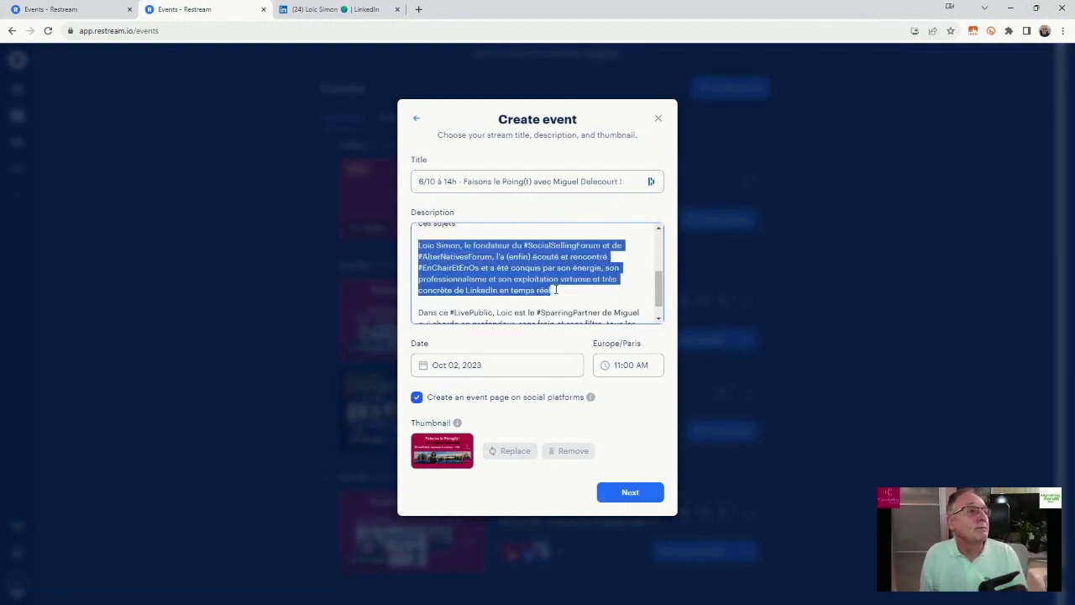
pyautogui.scroll(-1, 579, 290)
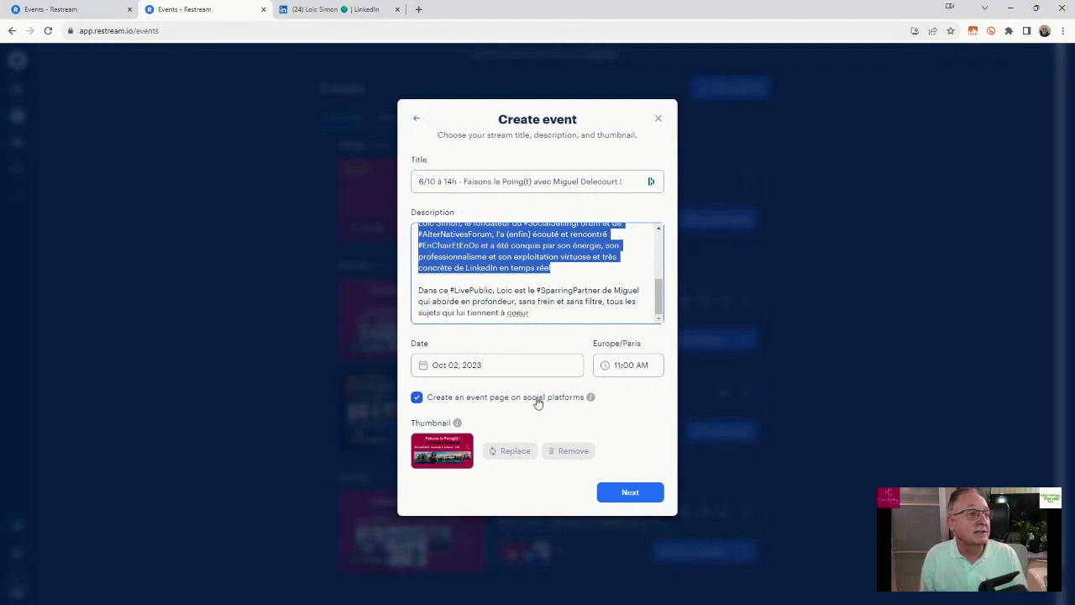
pyautogui.moveTo(592, 399)
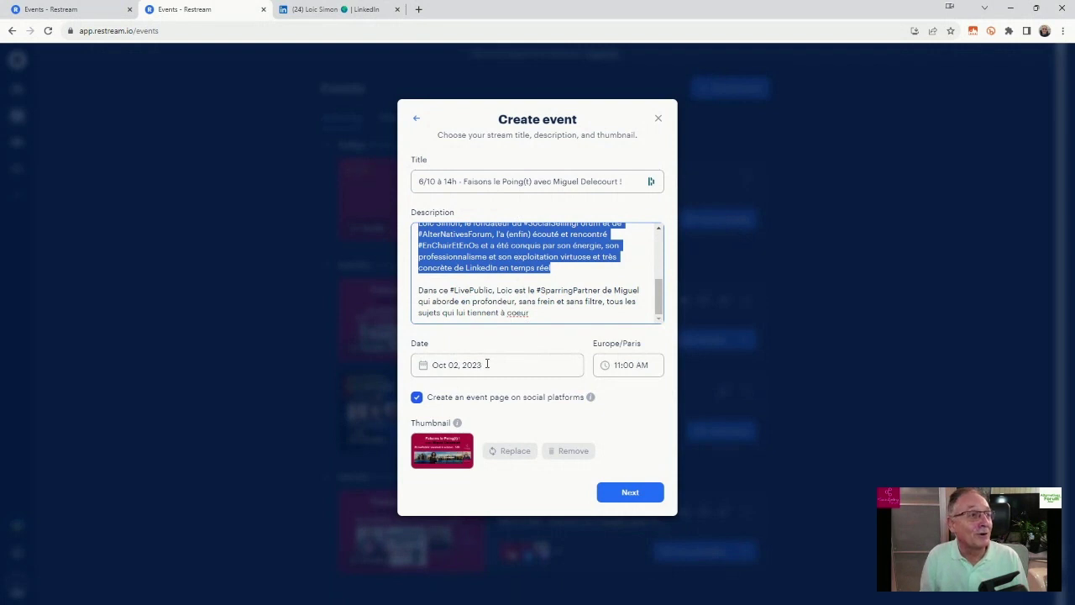
# Schedule the event for Oct 06, 2023 at 02:00 PM.
pyautogui.click(487, 365)
pyautogui.click(537, 442)
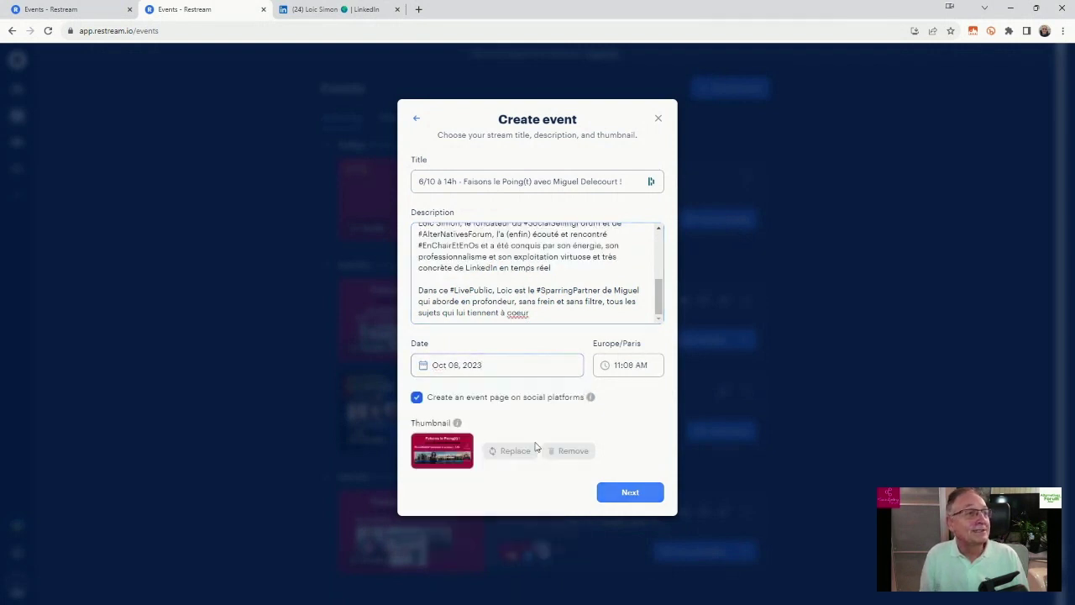
pyautogui.click(620, 364)
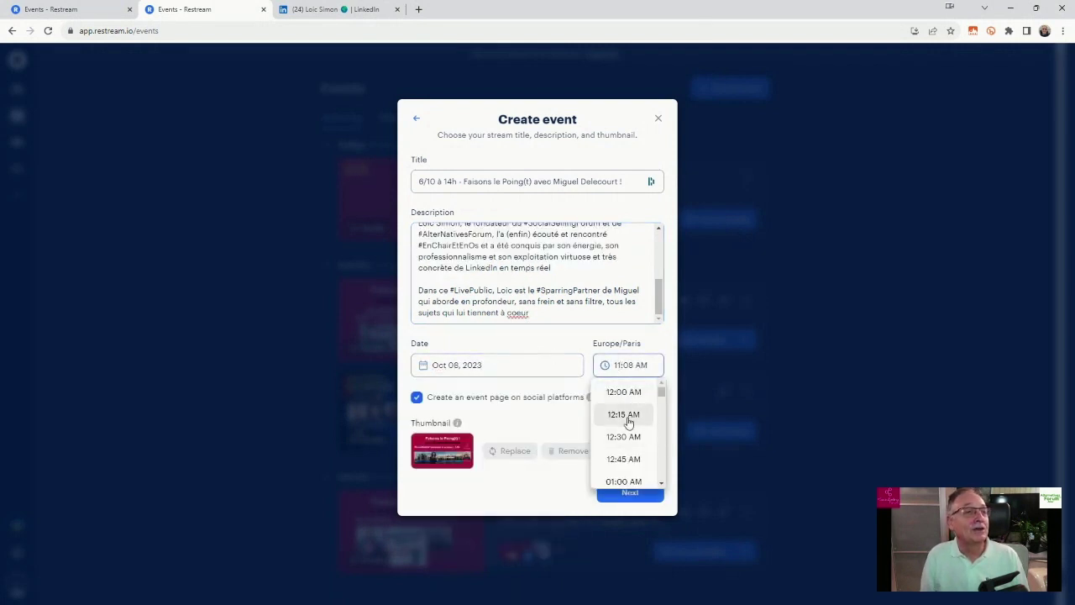
pyautogui.scroll(-5, 629, 422)
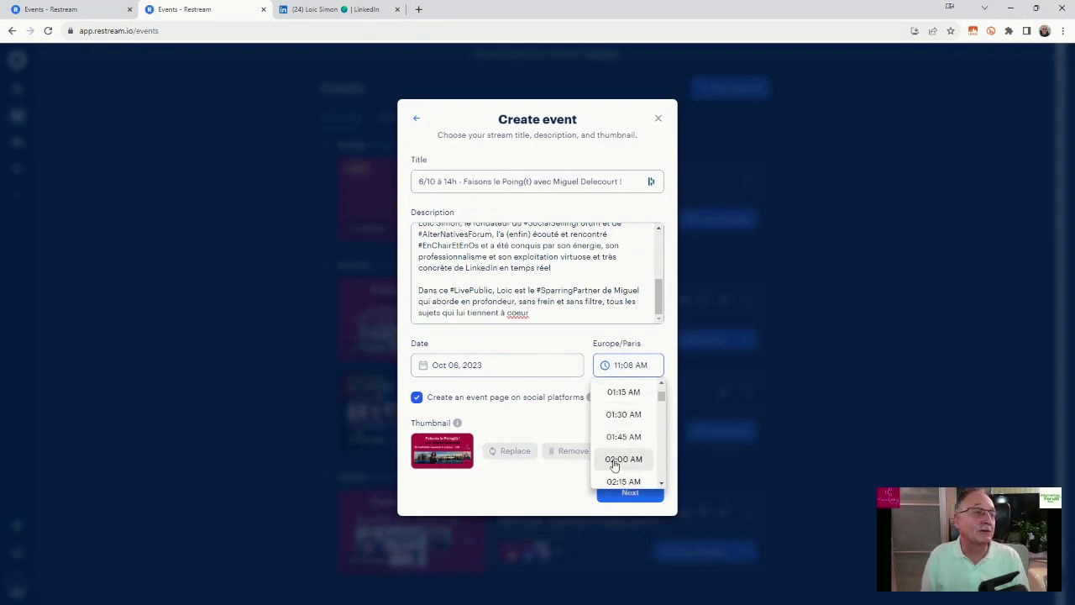
pyautogui.scroll(-1, 626, 458)
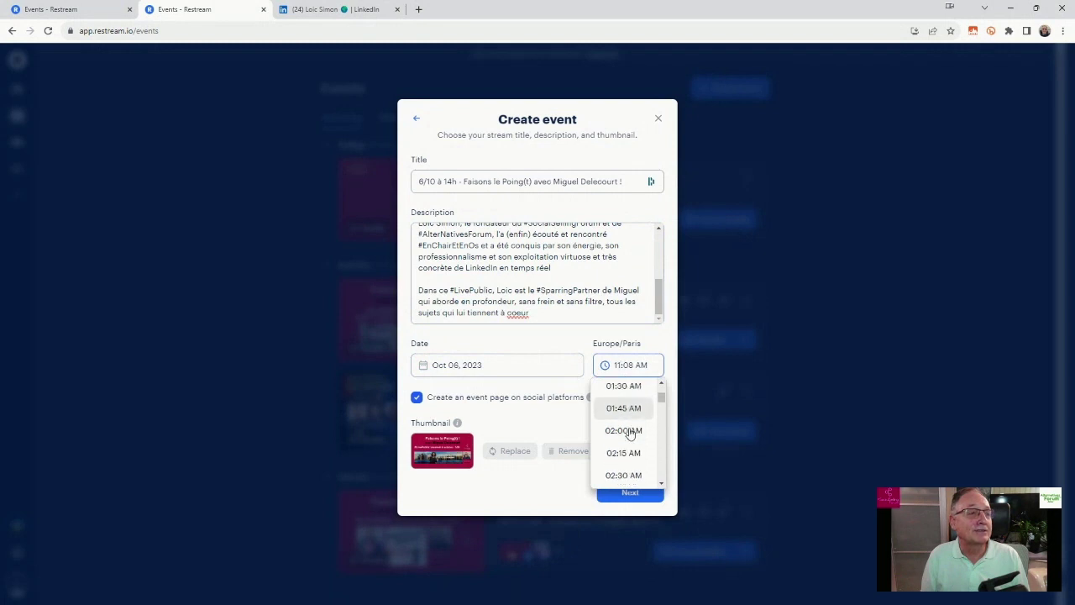
pyautogui.scroll(-15, 630, 433)
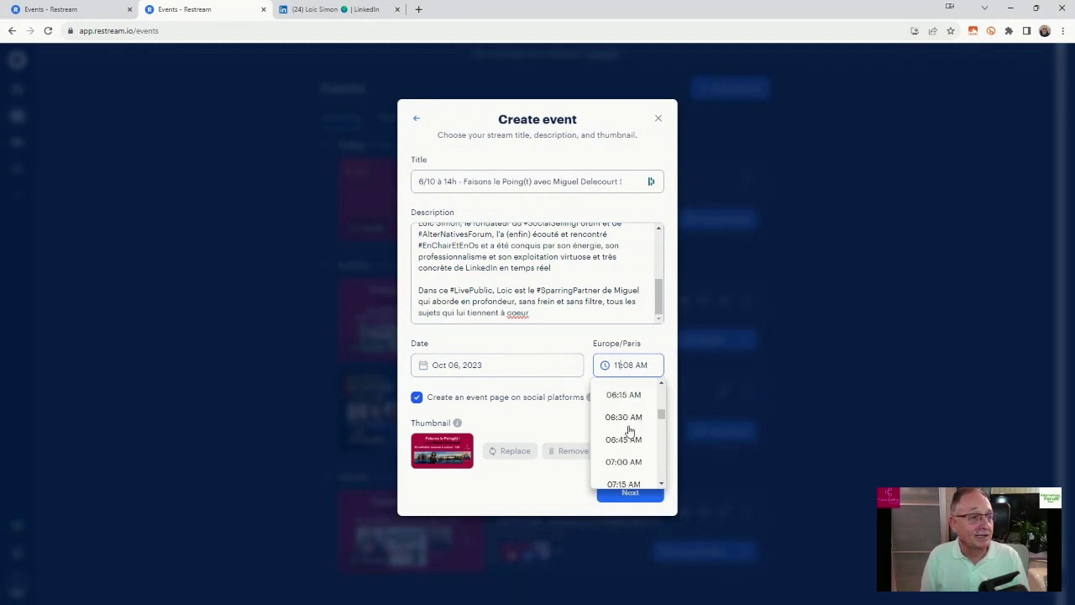
pyautogui.scroll(-20, 630, 431)
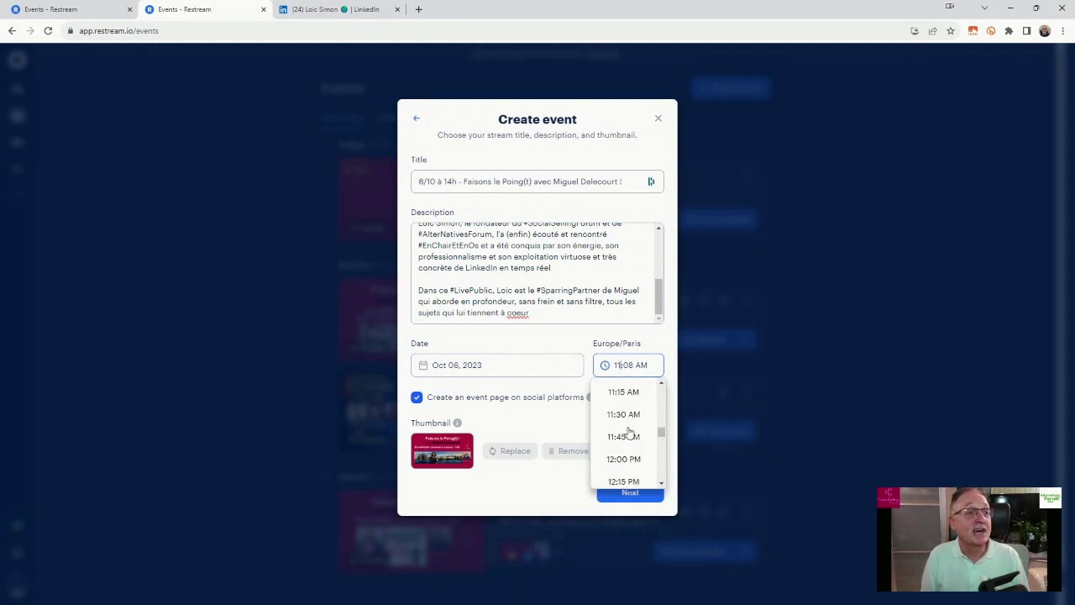
pyautogui.scroll(-2, 630, 431)
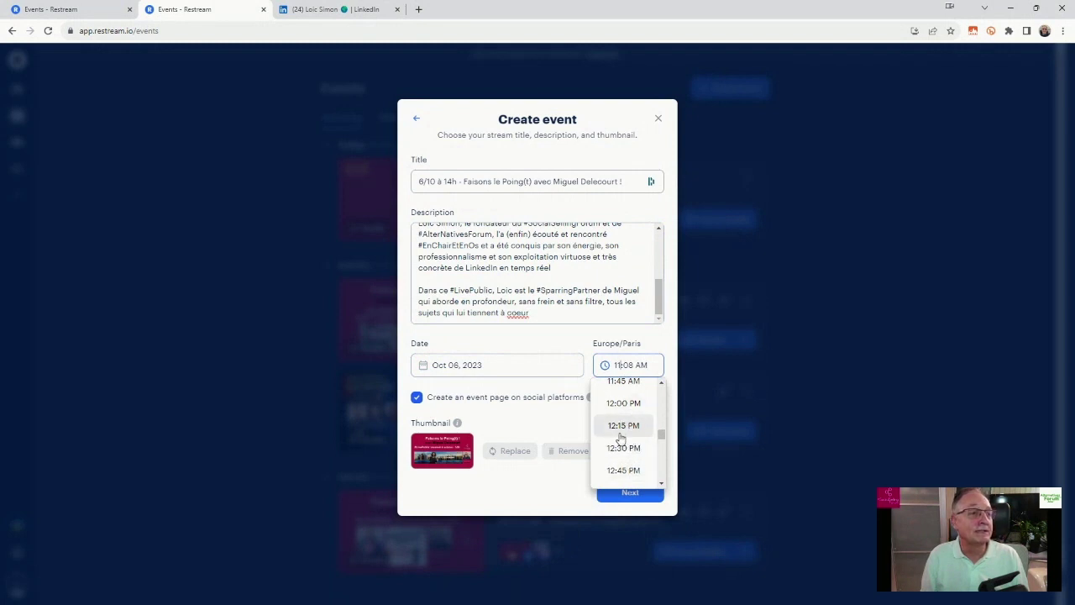
pyautogui.scroll(-8, 622, 432)
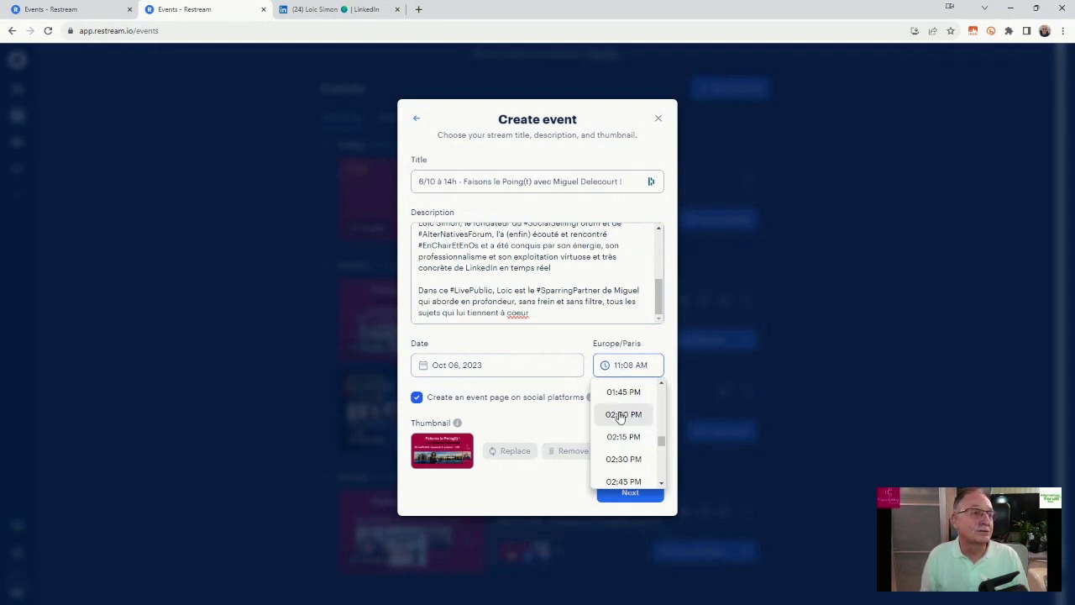
pyautogui.click(617, 417)
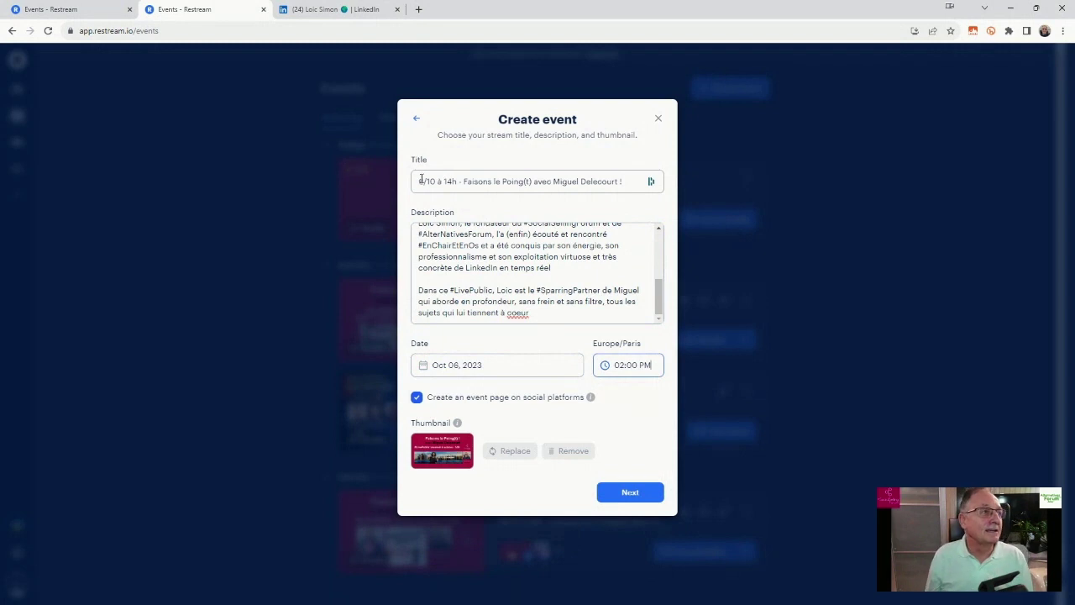
# Review the event title and description against the new date and time.
pyautogui.moveTo(420, 180); pyautogui.dragTo(629, 193)
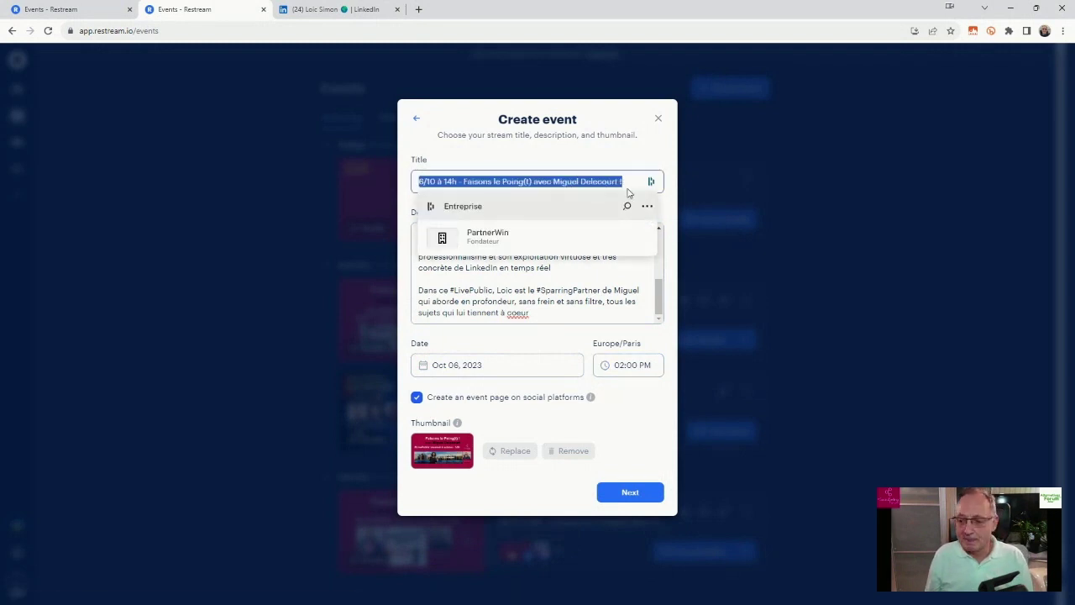
pyautogui.scroll(5, 435, 252)
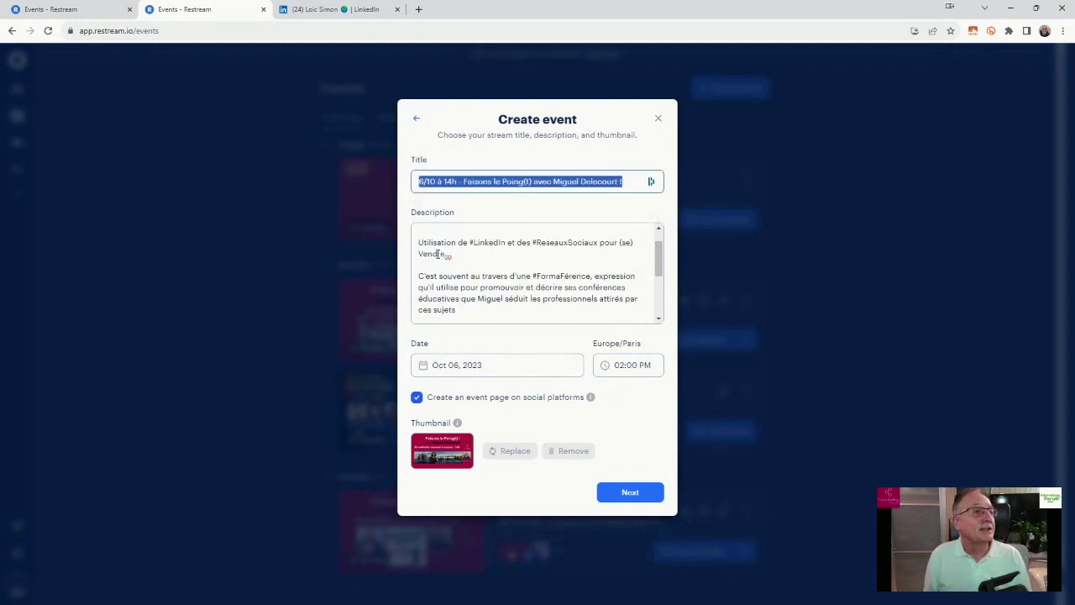
pyautogui.scroll(2, 437, 254)
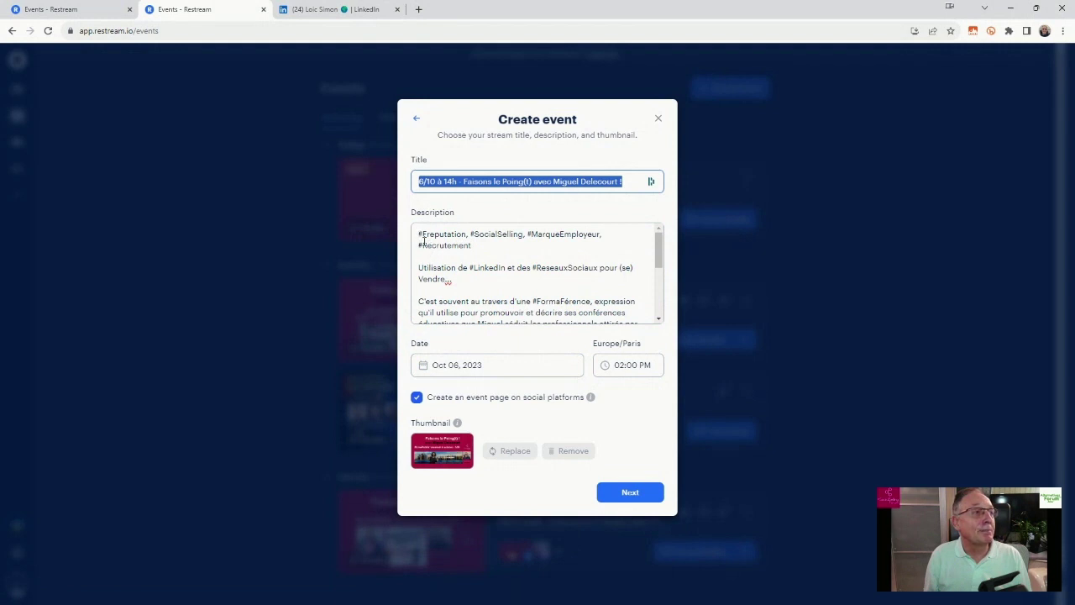
pyautogui.scroll(-5, 424, 241)
pyautogui.scroll(5, 540, 317)
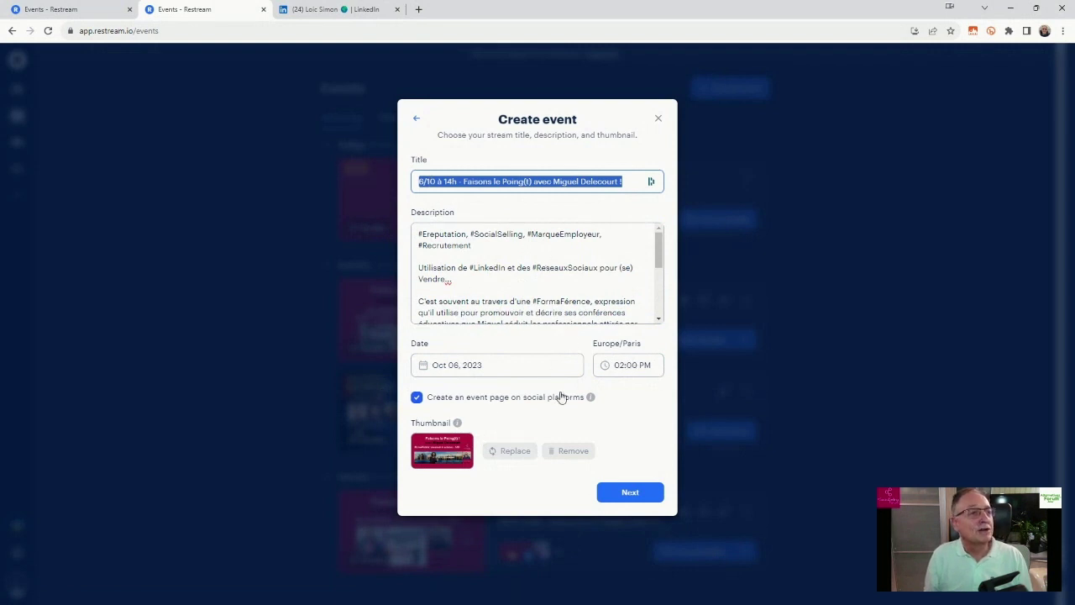
# Enable SocialSelling Forum, the Socialsellingforum Facebook page and a LinkedIn profile; dismiss the second-LinkedIn limit warning.
pyautogui.click(620, 493)
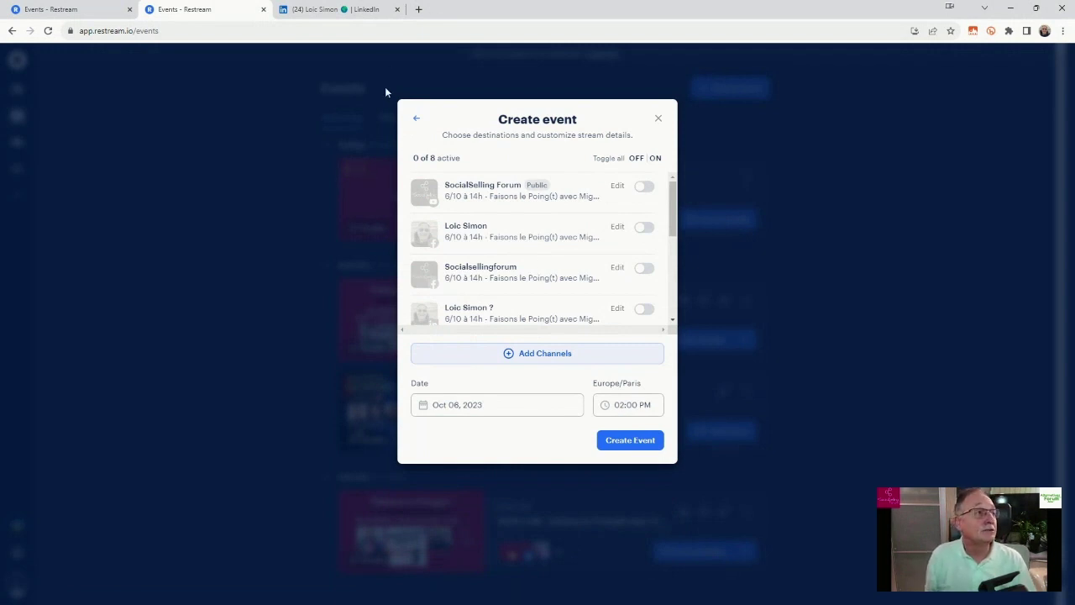
pyautogui.click(649, 190)
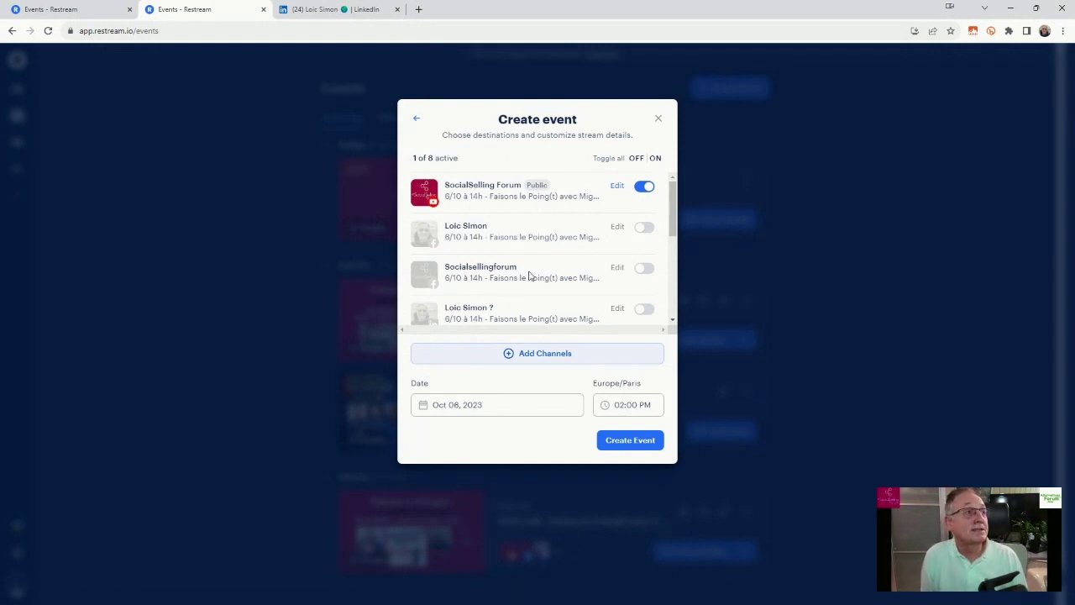
pyautogui.click(645, 268)
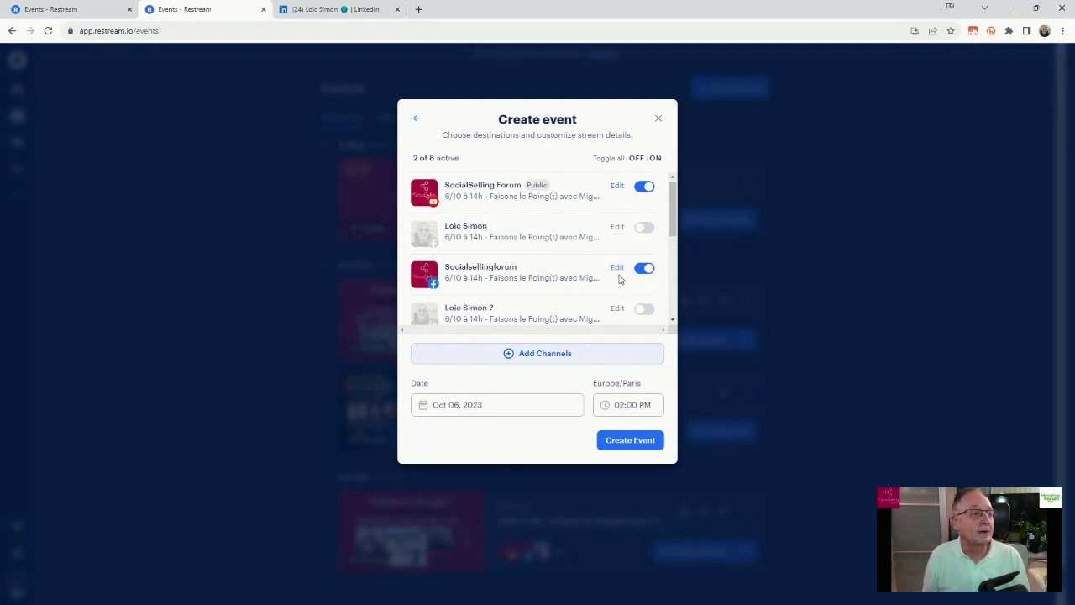
pyautogui.scroll(-1, 619, 278)
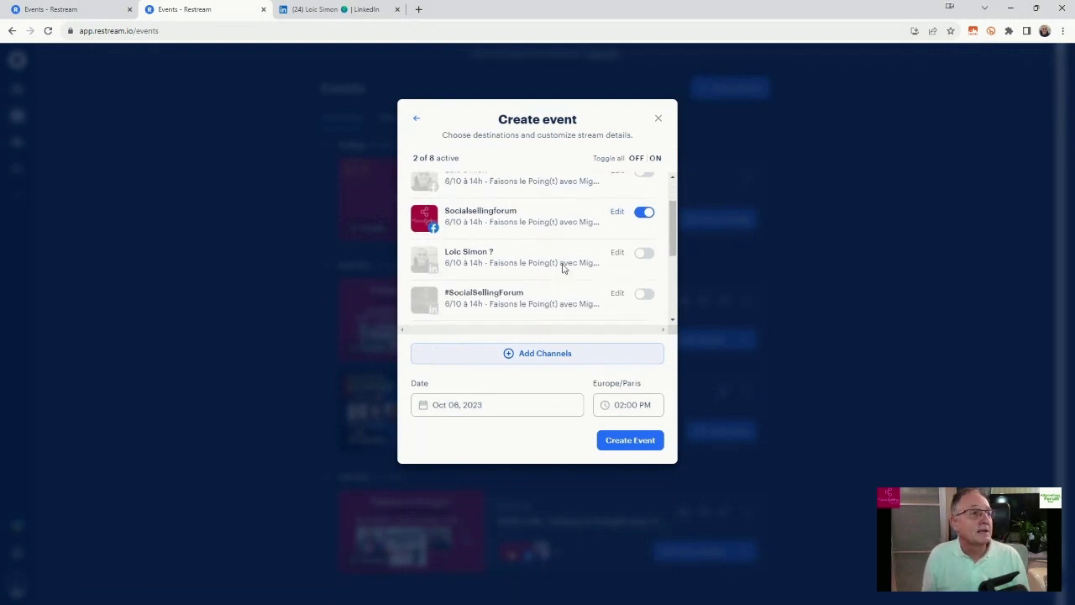
pyautogui.click(644, 254)
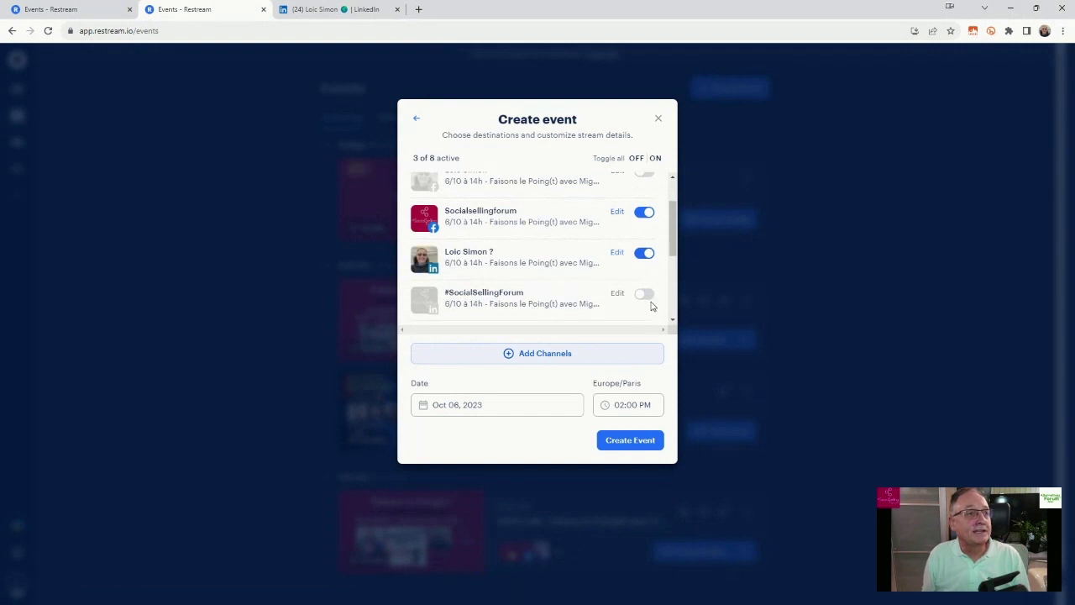
pyautogui.click(645, 294)
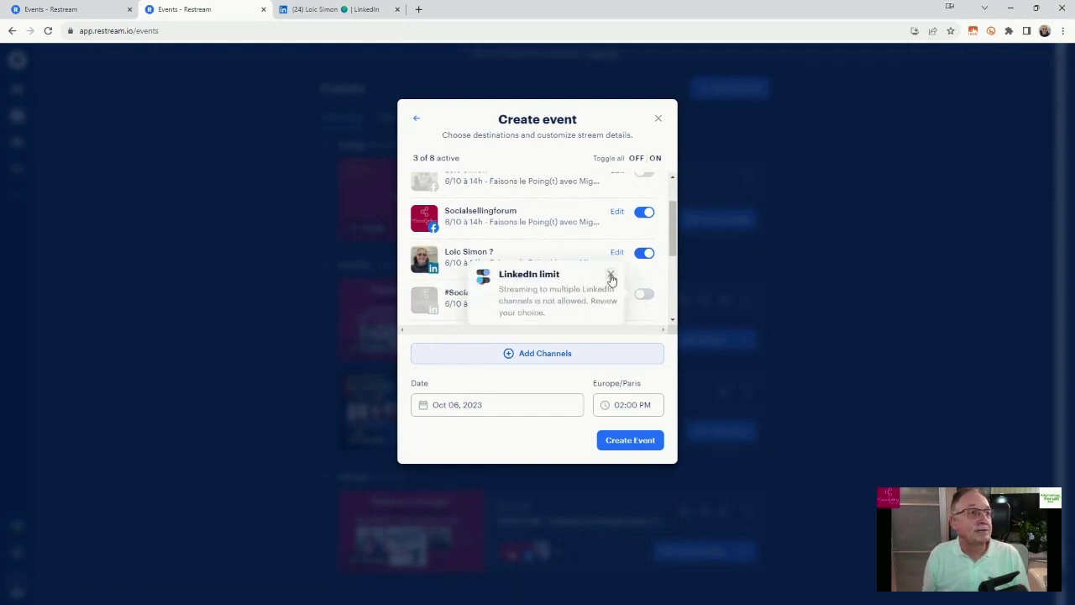
pyautogui.click(610, 275)
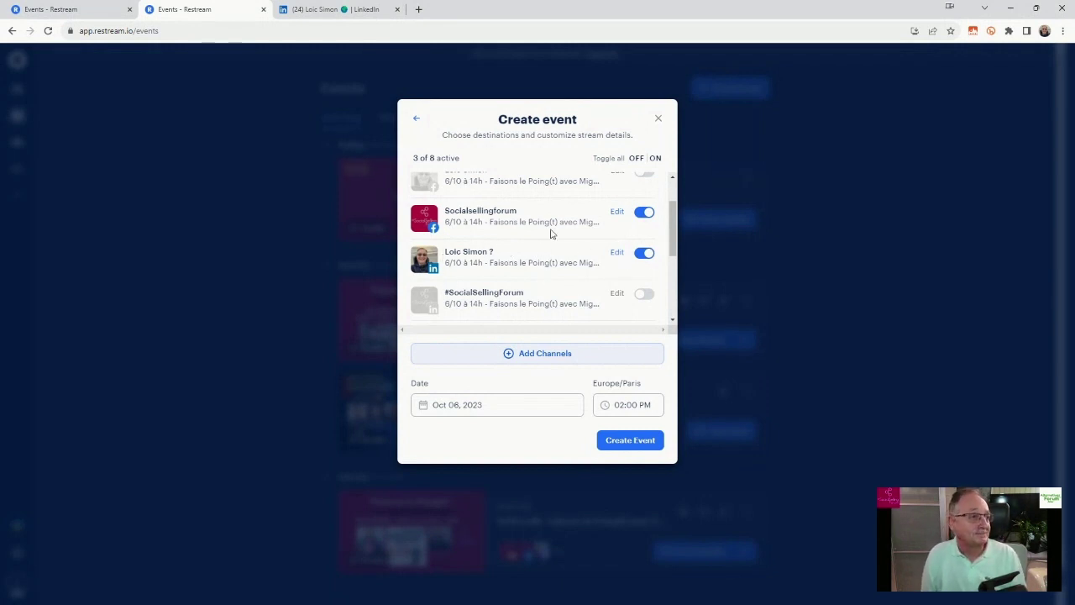
# Activate the fourth personal channel and the #SocialSellingForum Twitter channel, reaching 5 of 8 destinations.
pyautogui.scroll(-1, 549, 234)
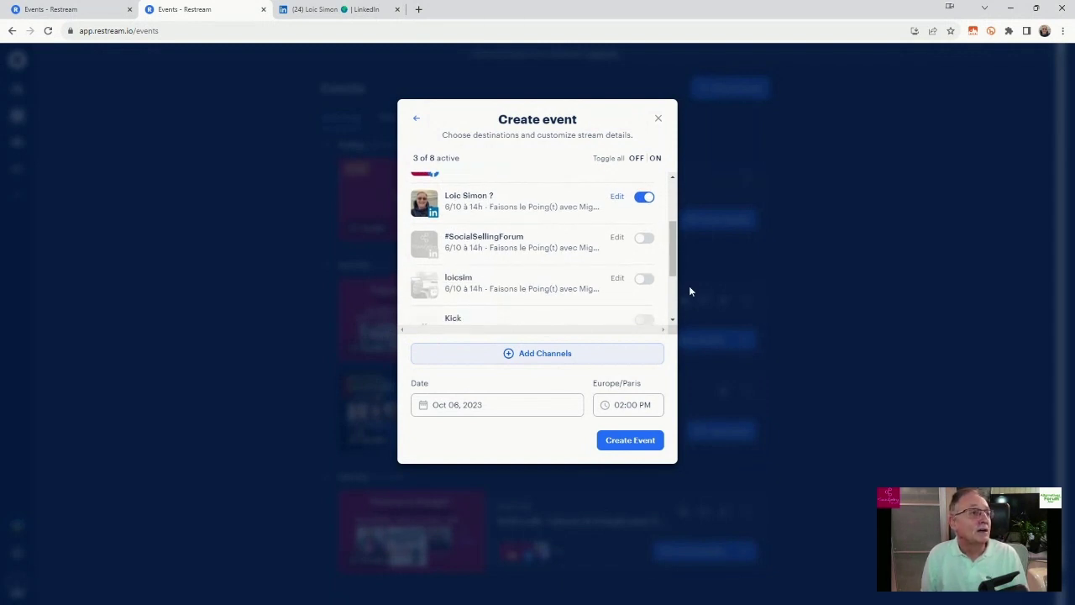
pyautogui.click(646, 279)
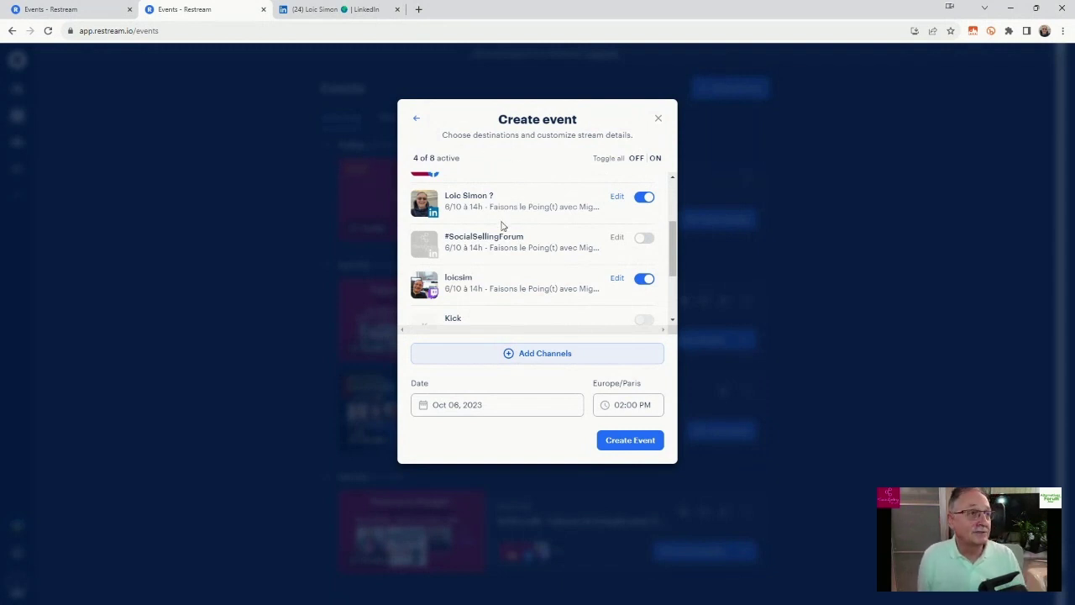
pyautogui.scroll(-2, 543, 221)
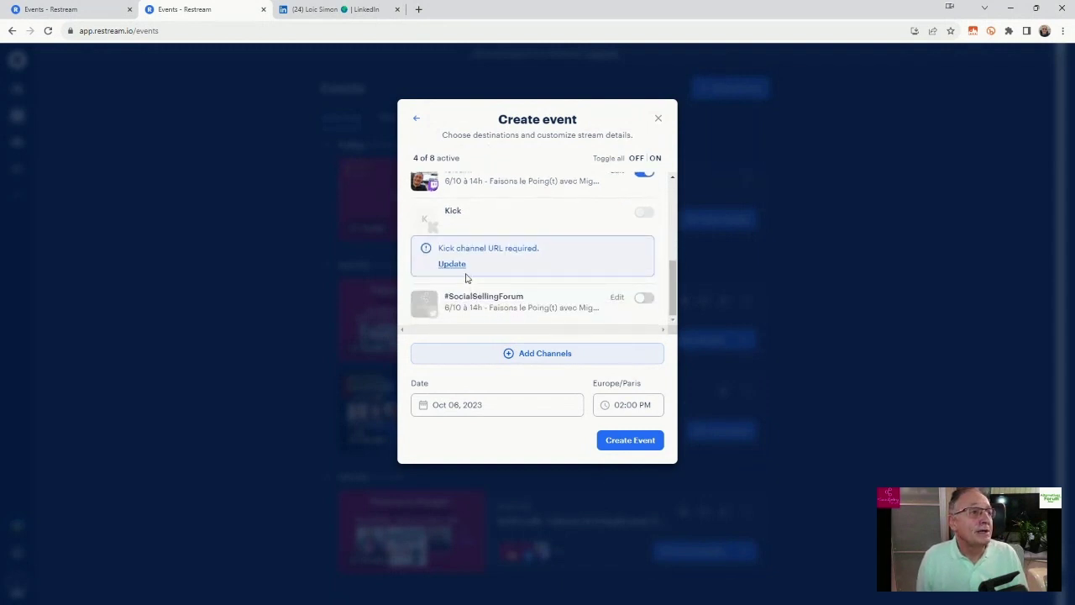
pyautogui.click(642, 301)
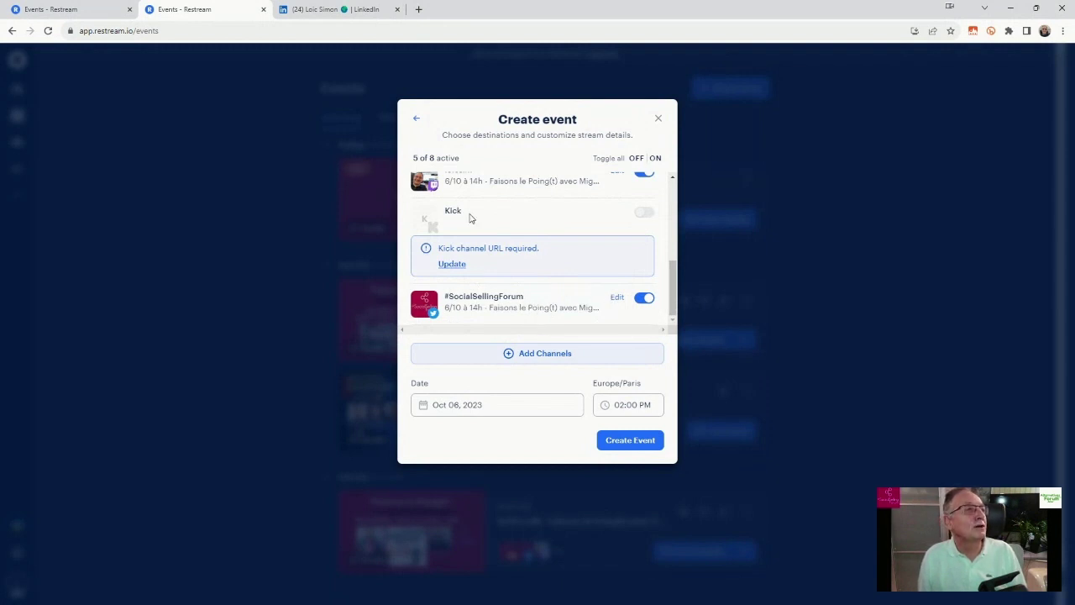
pyautogui.scroll(2, 468, 215)
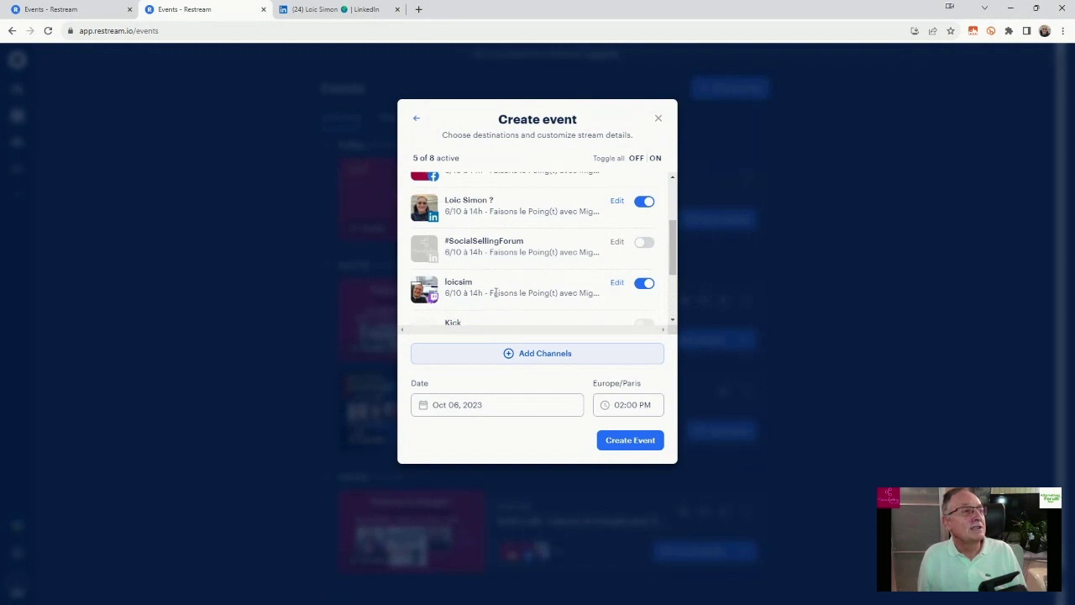
pyautogui.scroll(2, 491, 292)
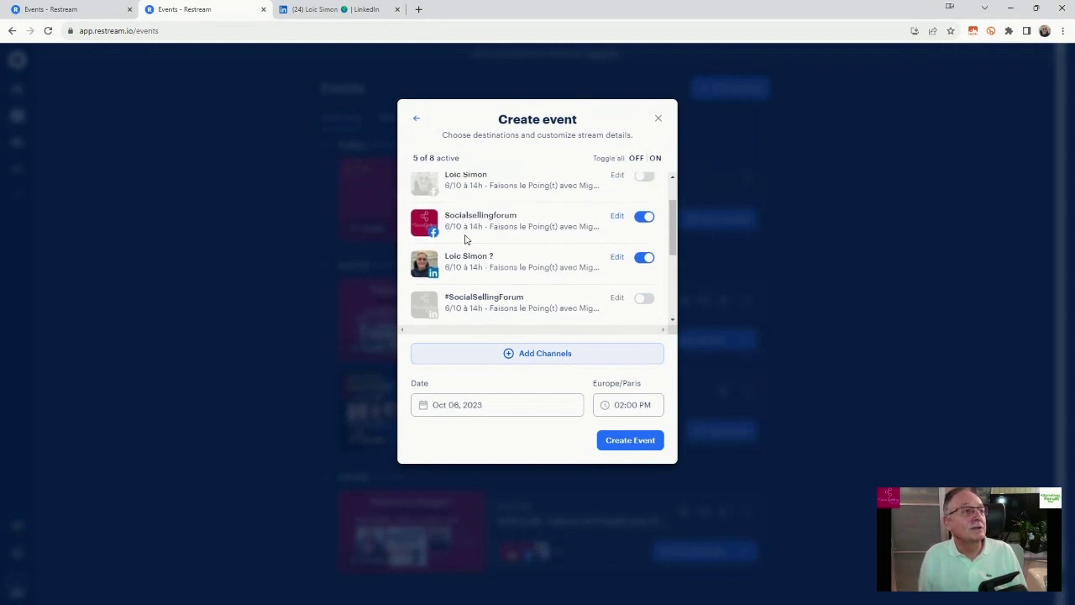
pyautogui.scroll(1, 446, 233)
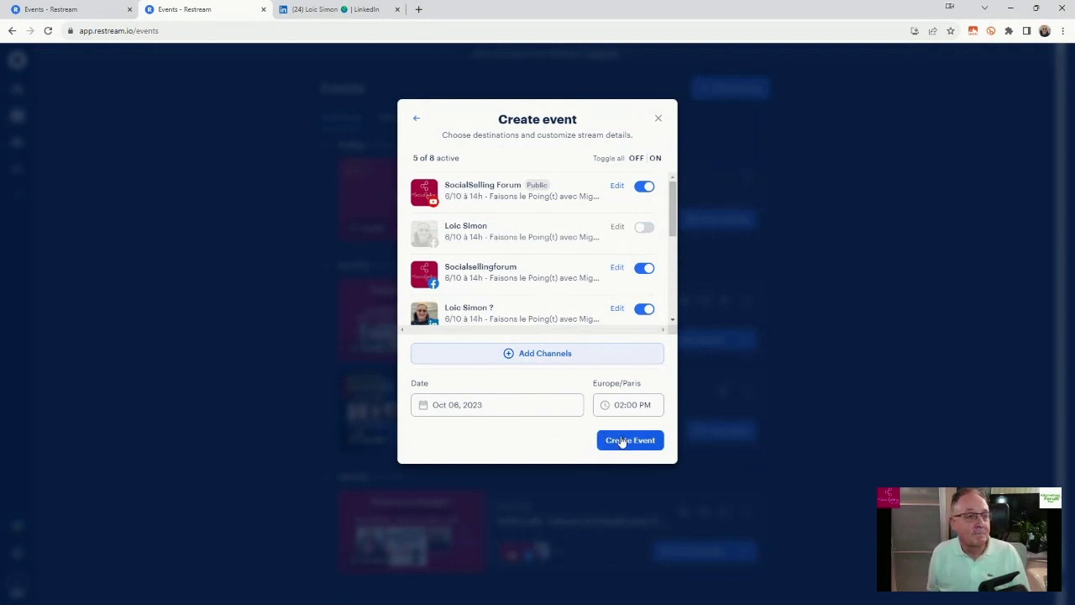
# Create the scheduled event and close the Invite guests window.
pyautogui.click(622, 440)
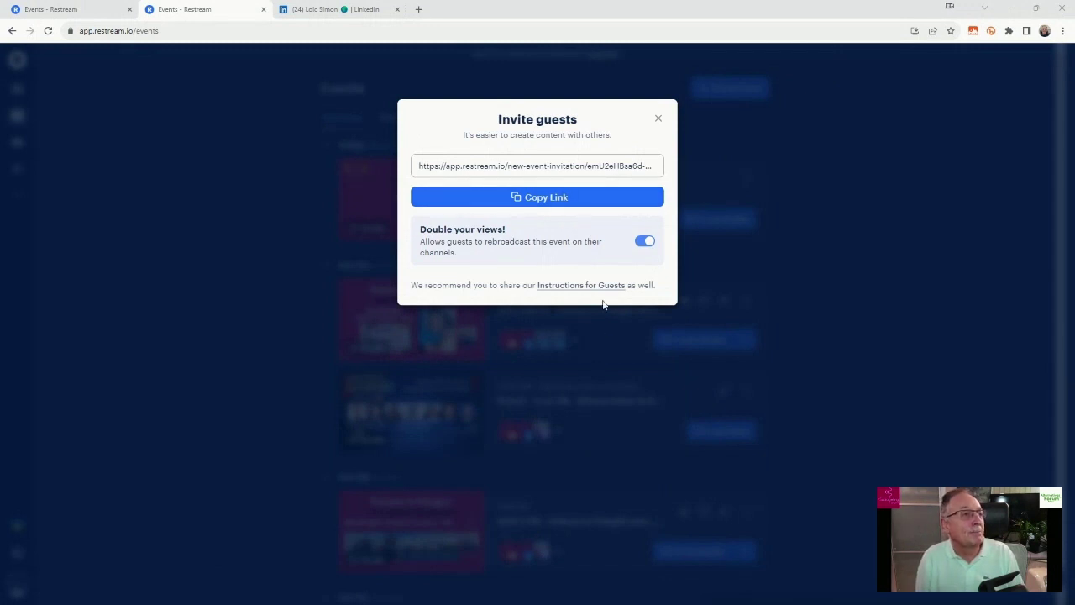
pyautogui.click(661, 119)
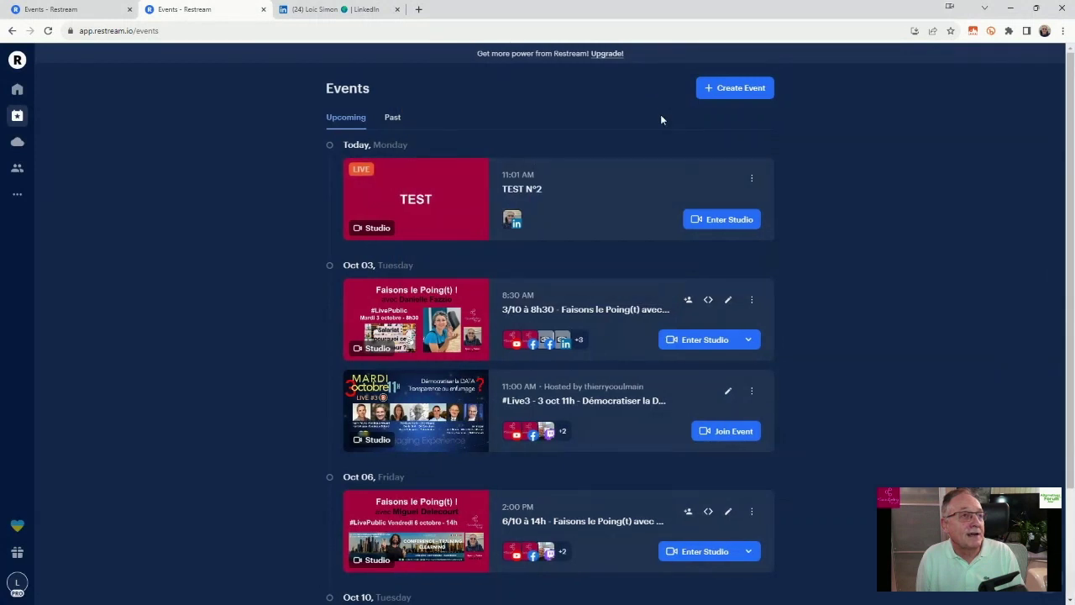
# Open the Oct 06 event's edit window showing its five active destinations and platform links.
pyautogui.scroll(-3, 351, 253)
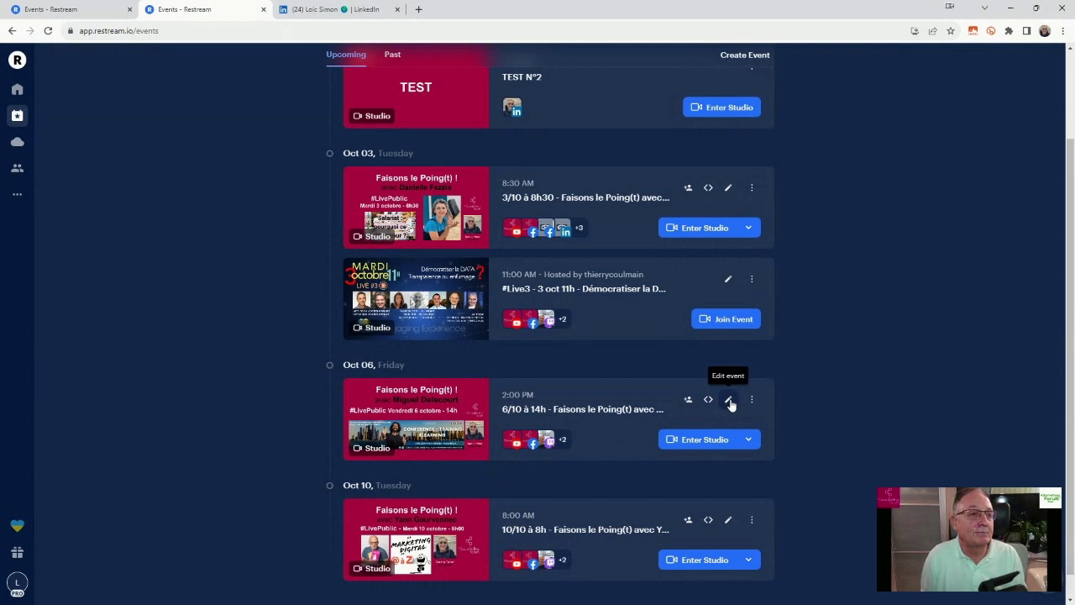
pyautogui.click(728, 401)
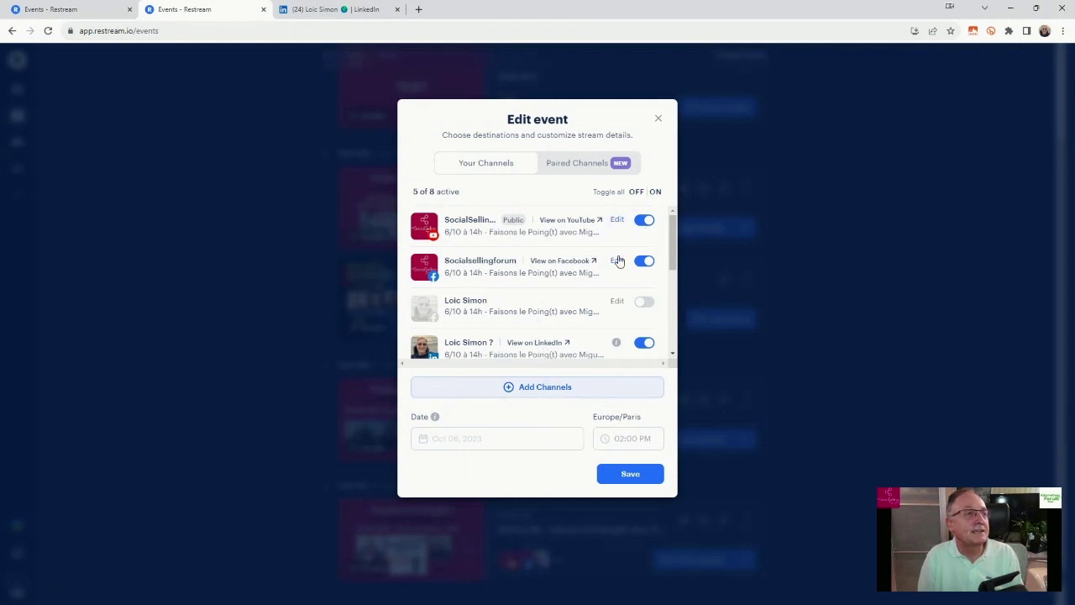
pyautogui.moveTo(618, 343)
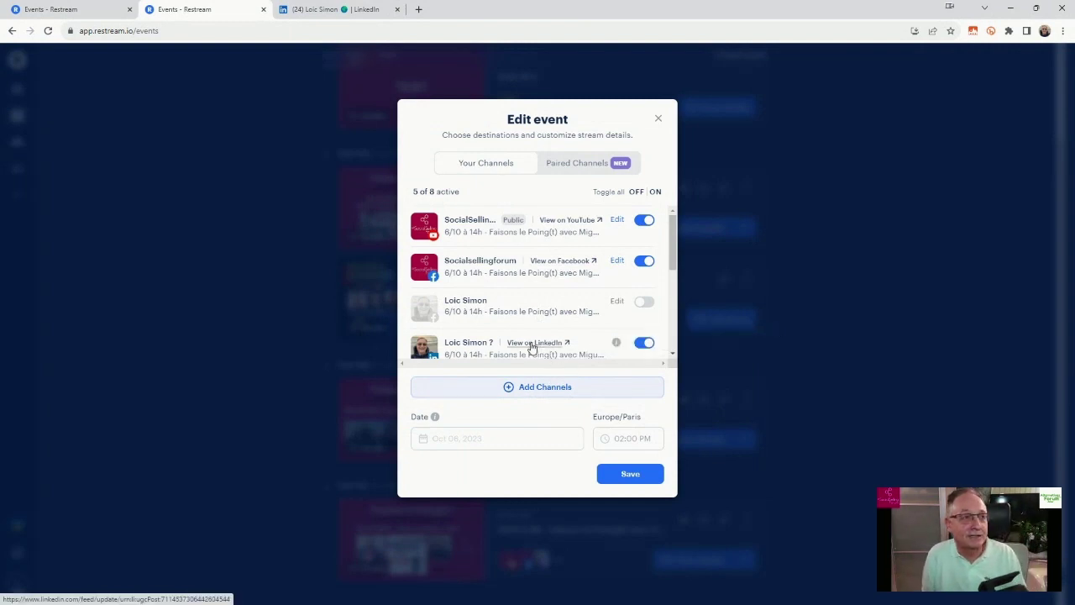
# View the event on LinkedIn, check its 6 Oct 2023 14:00 date, and expand the post's full text.
pyautogui.click(531, 344)
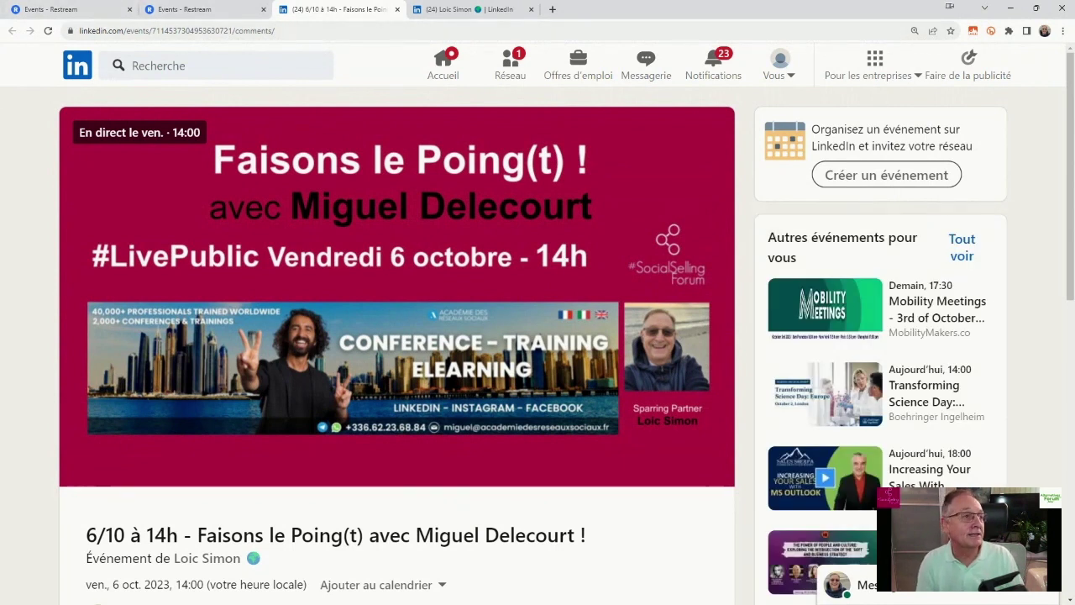
pyautogui.scroll(-2, 305, 403)
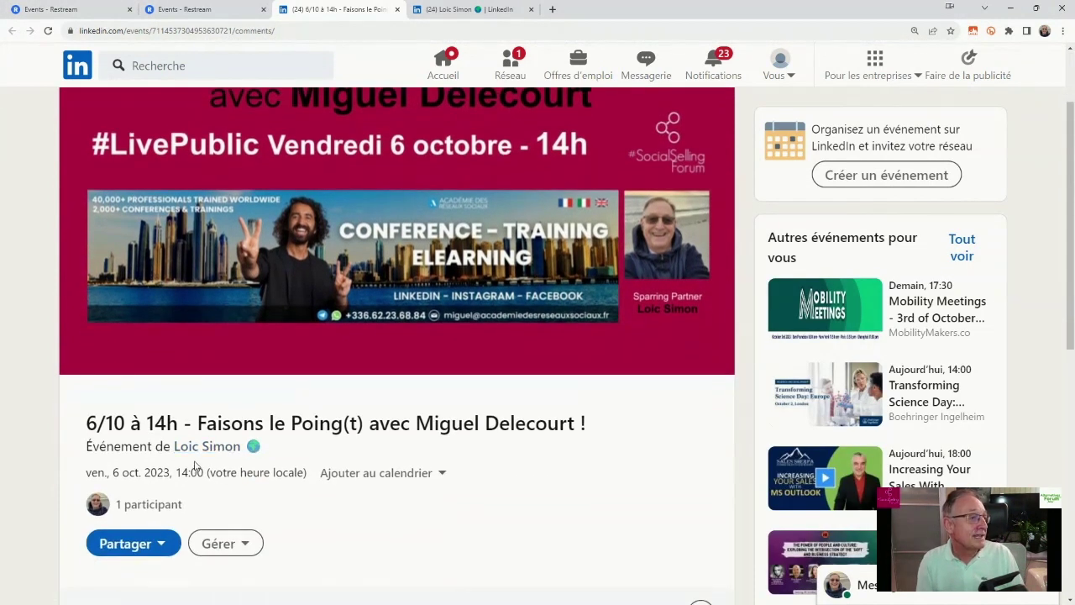
pyautogui.moveTo(87, 476); pyautogui.dragTo(310, 480)
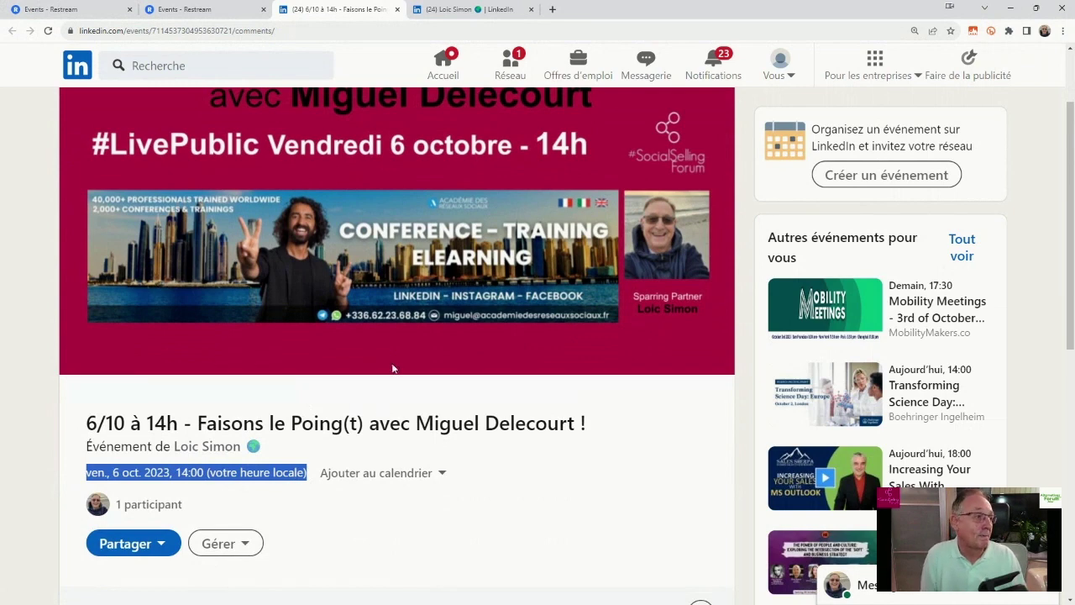
pyautogui.scroll(-2, 496, 391)
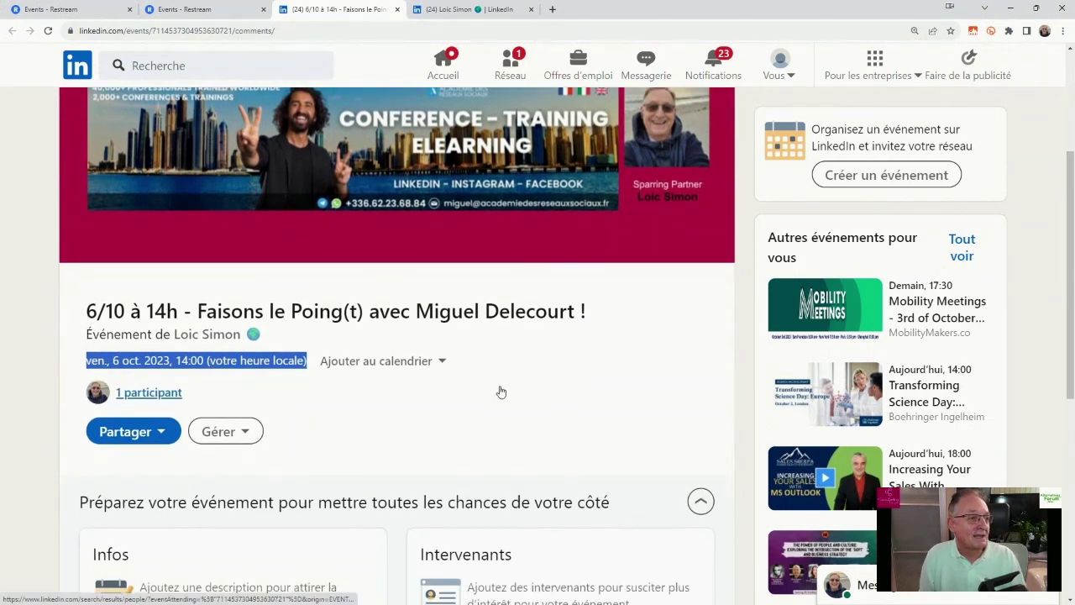
pyautogui.scroll(-5, 564, 397)
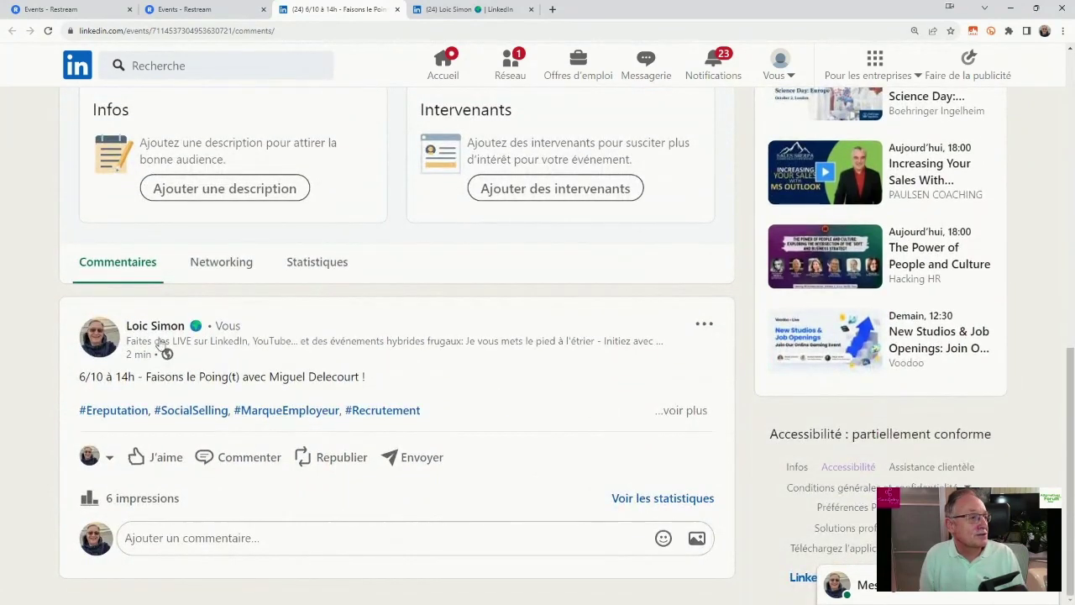
pyautogui.click(686, 411)
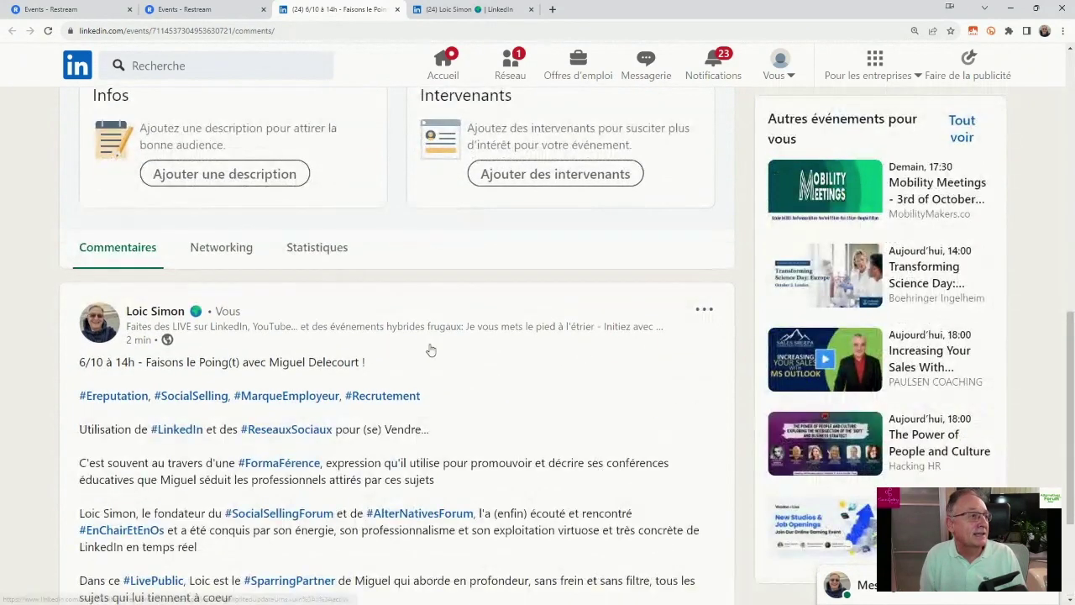
pyautogui.scroll(-1, 191, 396)
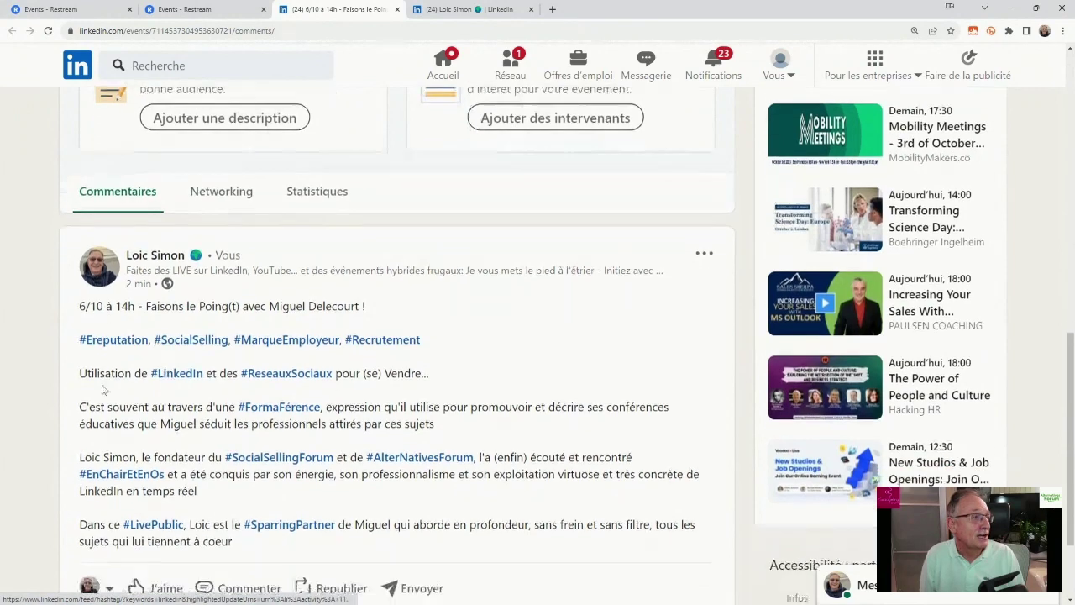